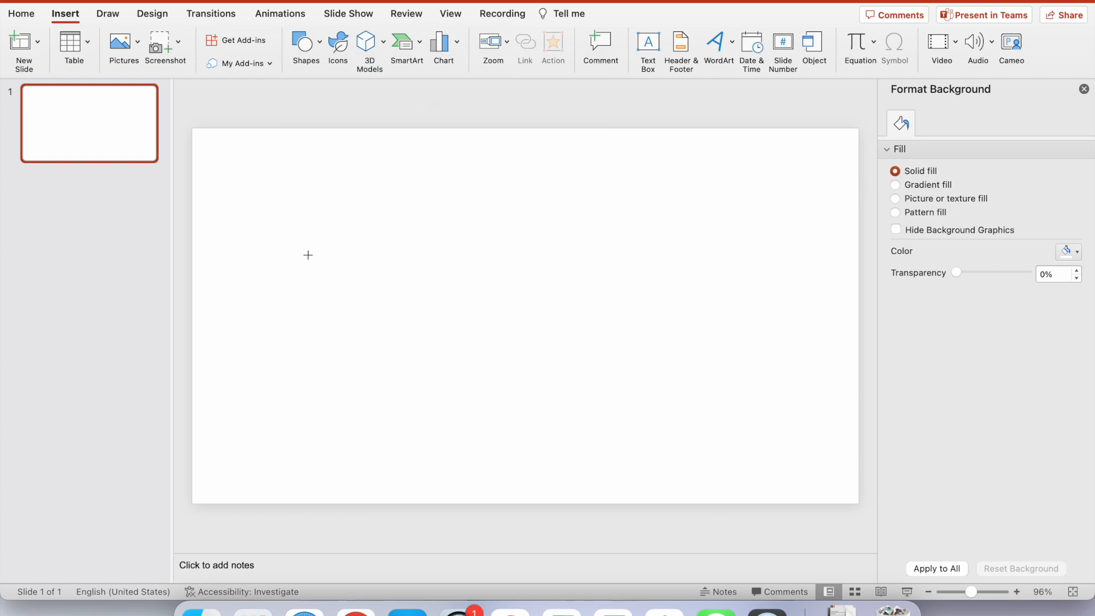
# Draw a circle about 1.84 inches across in the left half of the slide and lock its aspect ratio.
pyautogui.moveTo(306, 246); pyautogui.dragTo(400, 312)
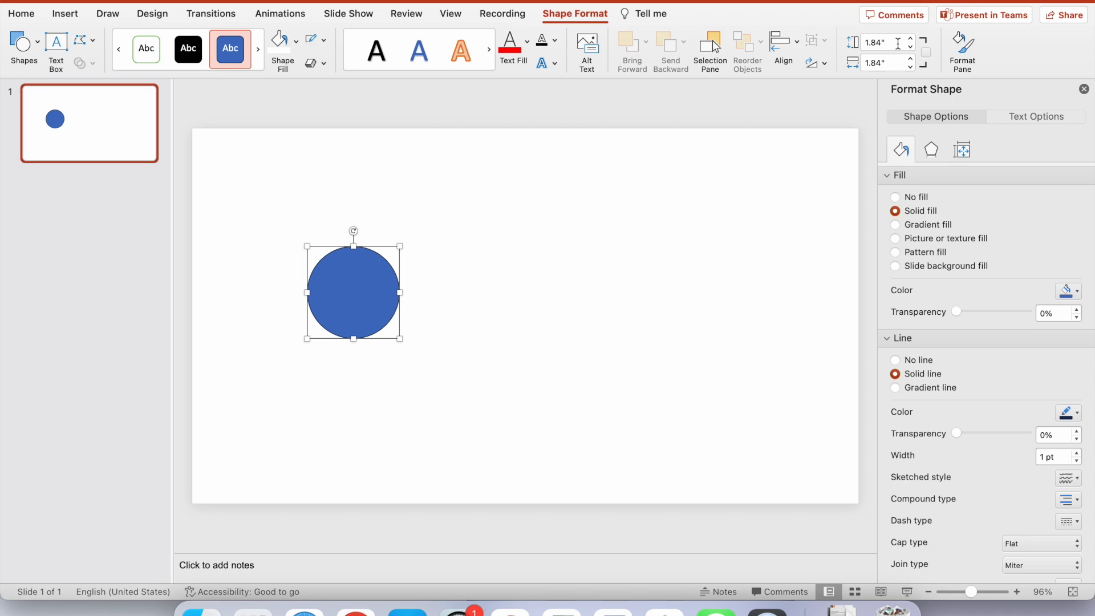
pyautogui.click(925, 53)
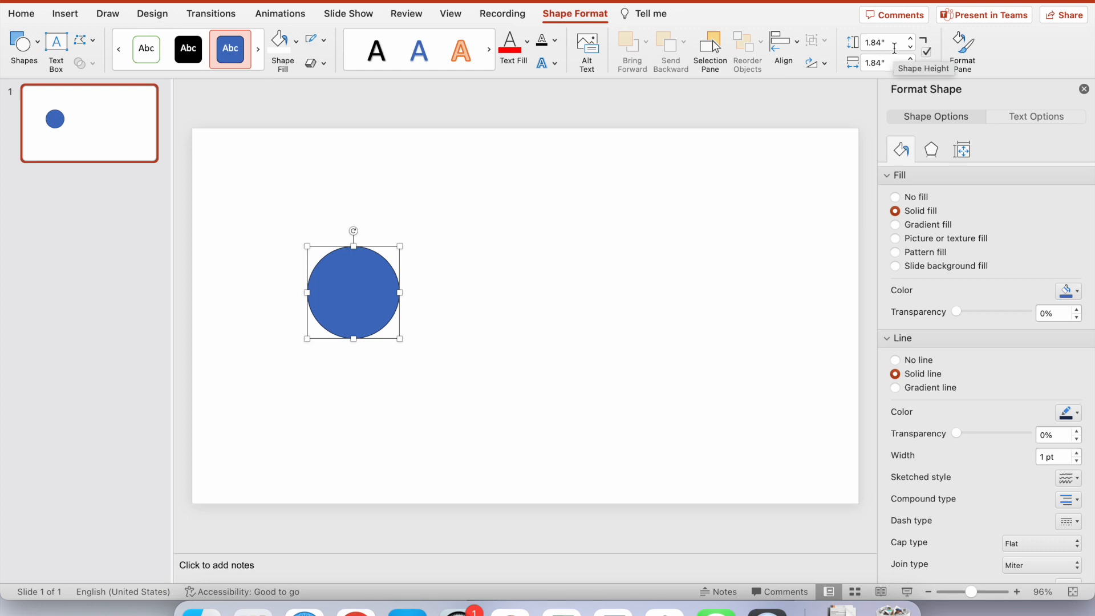
# Resize the circle proportionally, giving it a final height of 4 cm.
pyautogui.moveTo(308, 292); pyautogui.dragTo(382, 292)
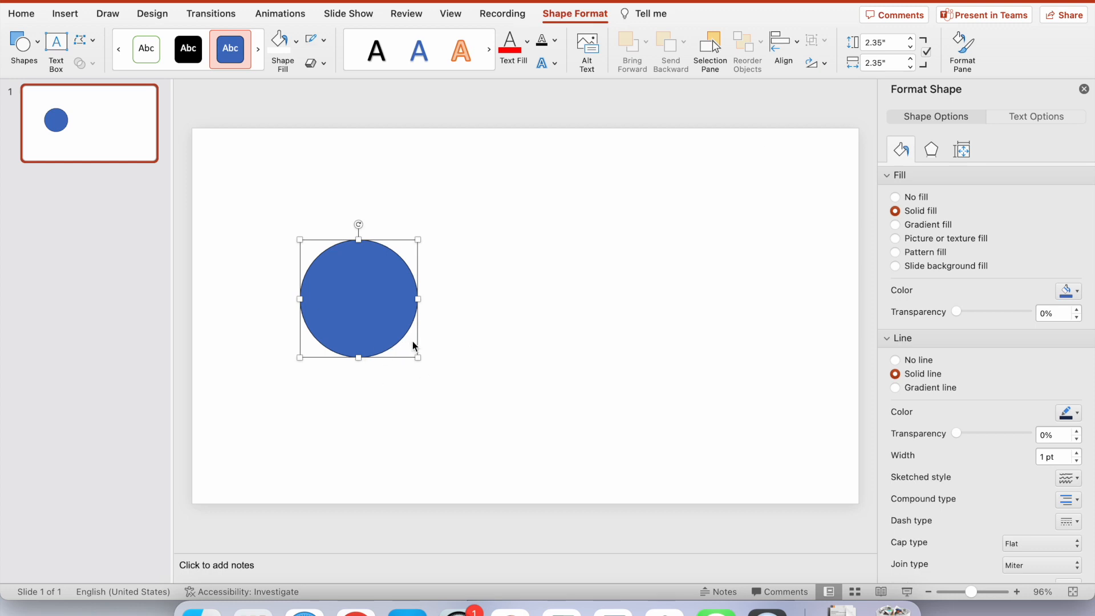
pyautogui.click(896, 43)
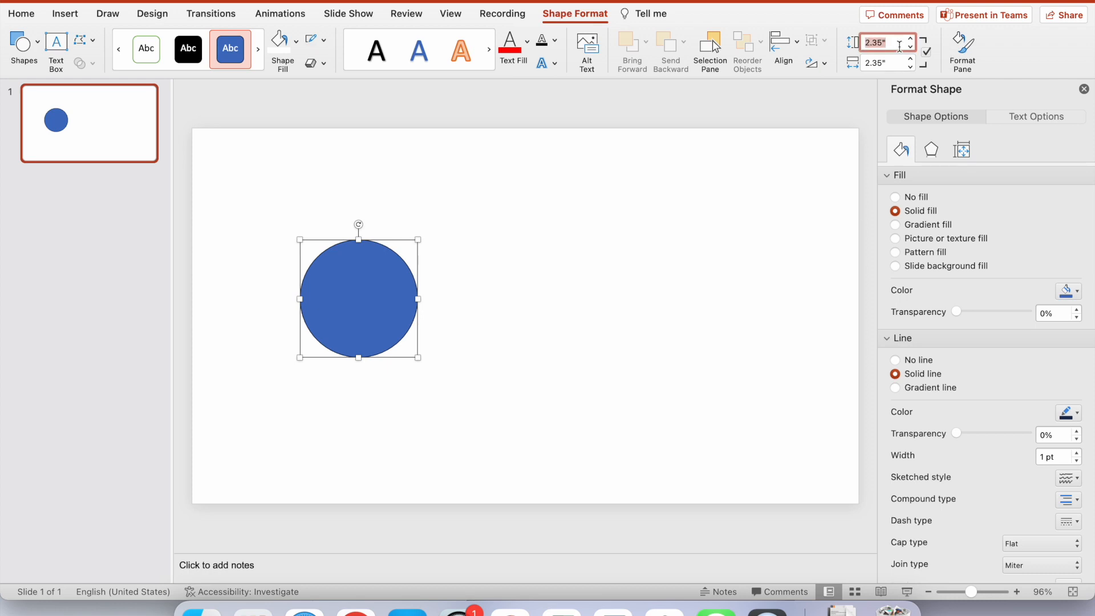
pyautogui.write('4cm')
pyautogui.press('Return')
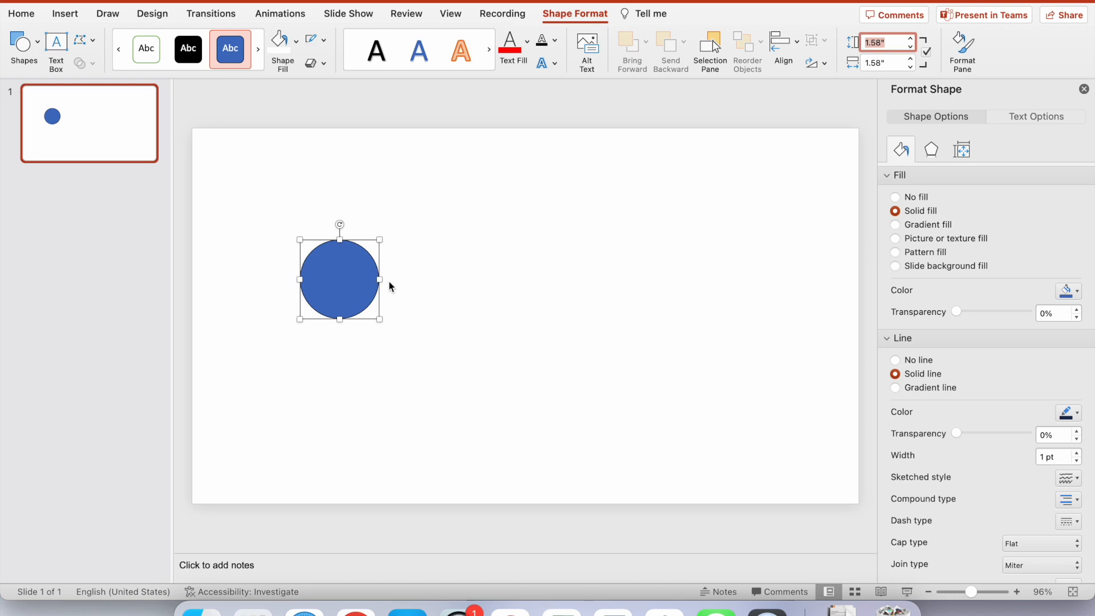
# Apply the first preset in the Bevel group, the rounded one, as the circle's top bevel.
pyautogui.click(931, 153)
pyautogui.click(892, 179)
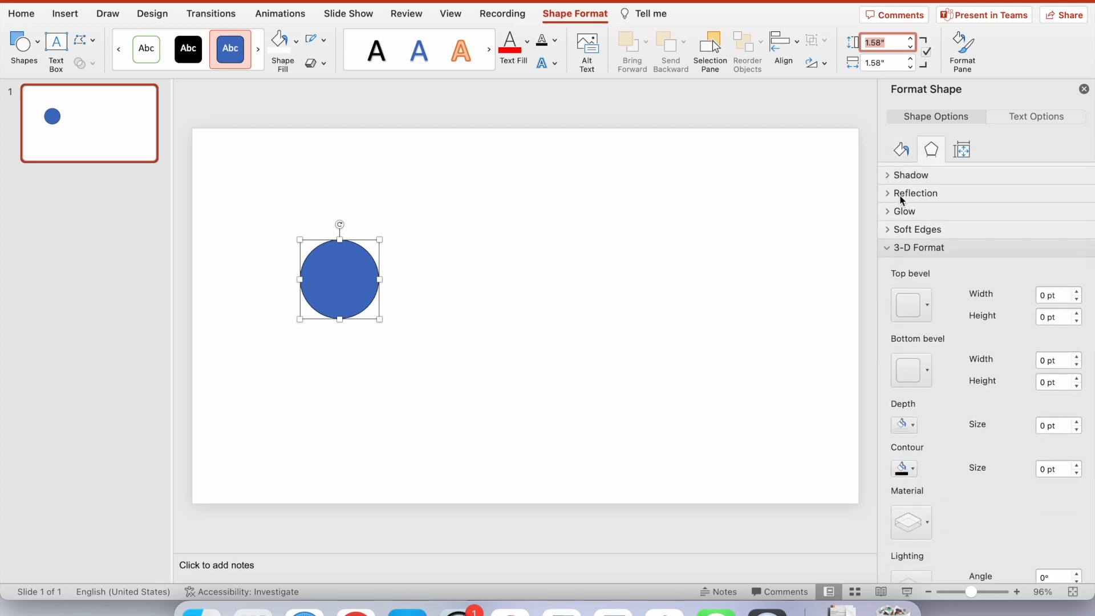
pyautogui.scroll(-2, 942, 291)
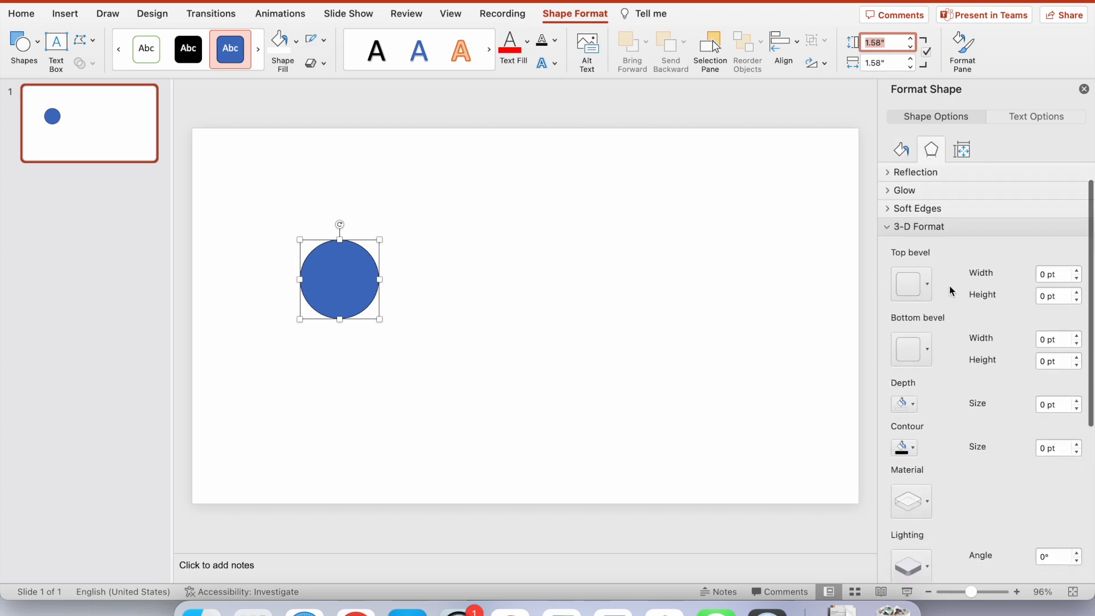
pyautogui.scroll(-1, 947, 315)
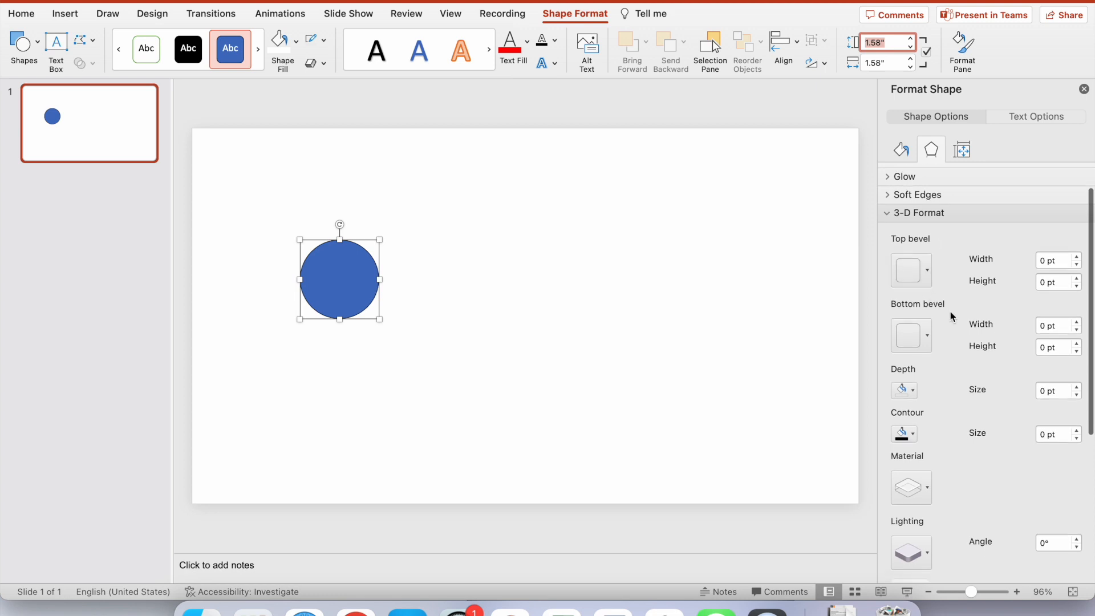
pyautogui.scroll(1, 947, 303)
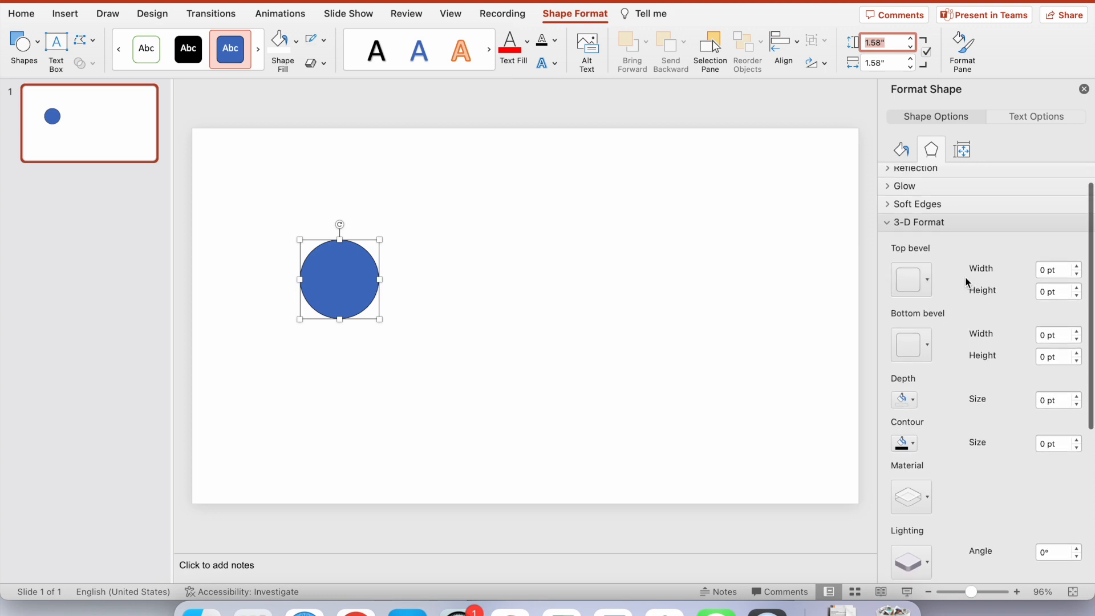
pyautogui.scroll(-3, 964, 277)
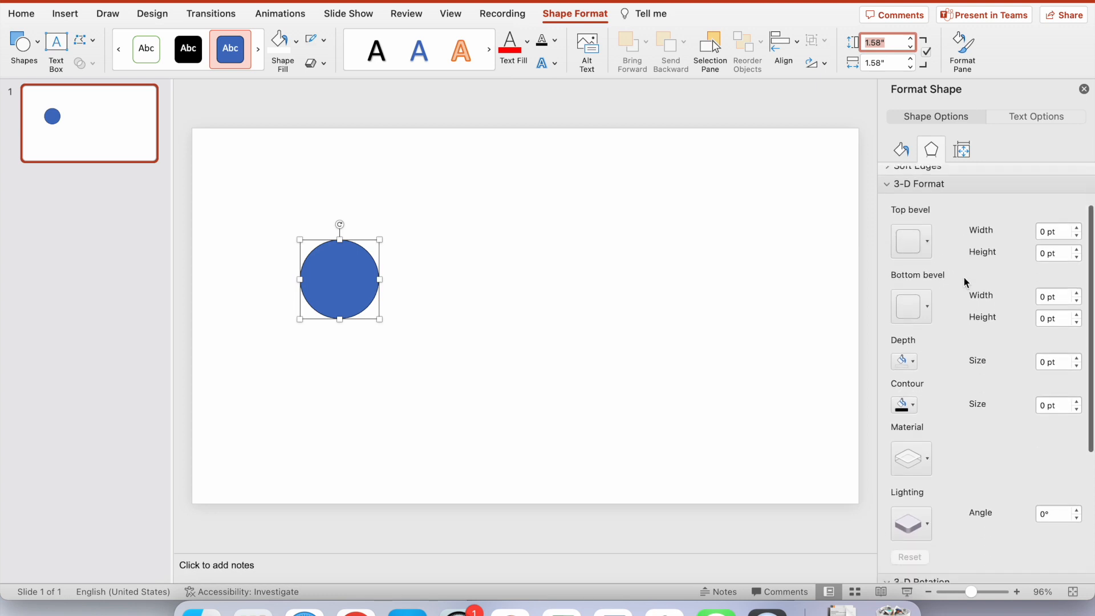
pyautogui.click(928, 248)
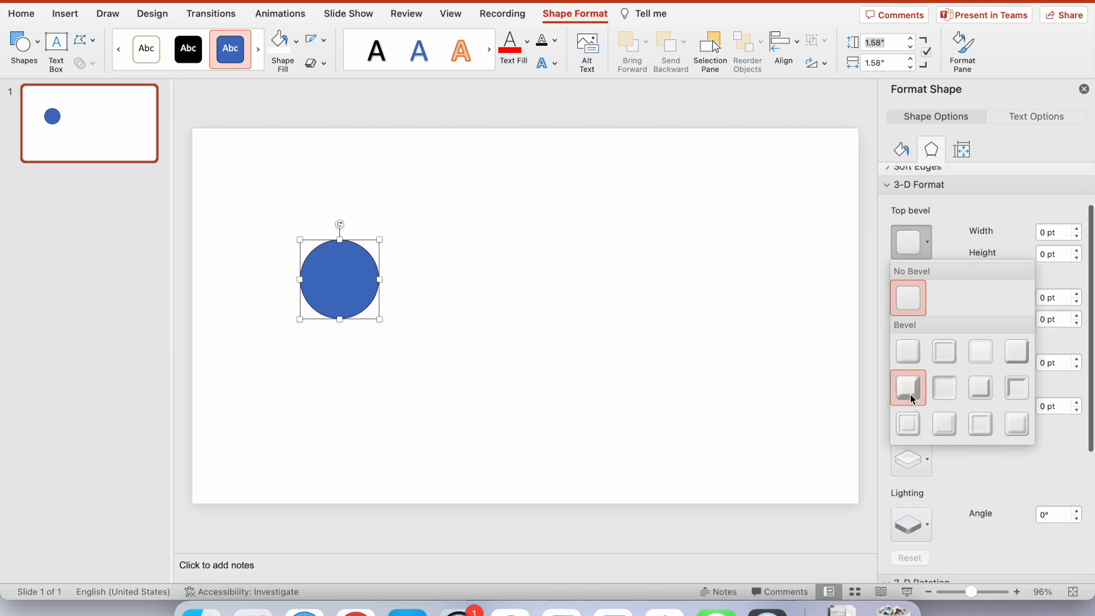
pyautogui.click(909, 361)
pyautogui.scroll(2, 1038, 236)
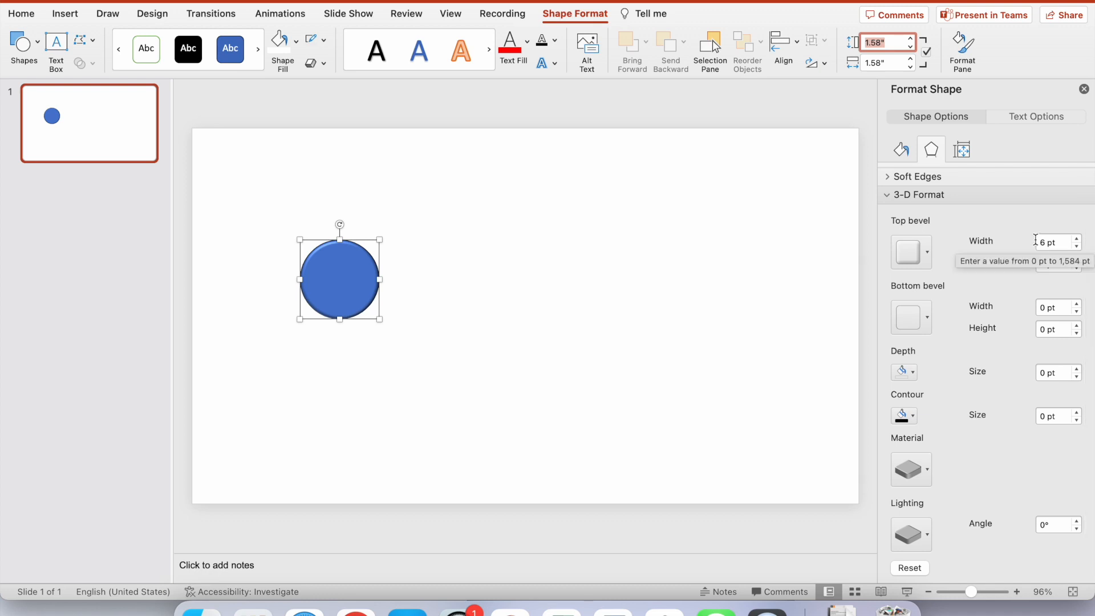
# Set both the width and the height of the circle's top bevel to 2 cm.
pyautogui.scroll(1, 1038, 240)
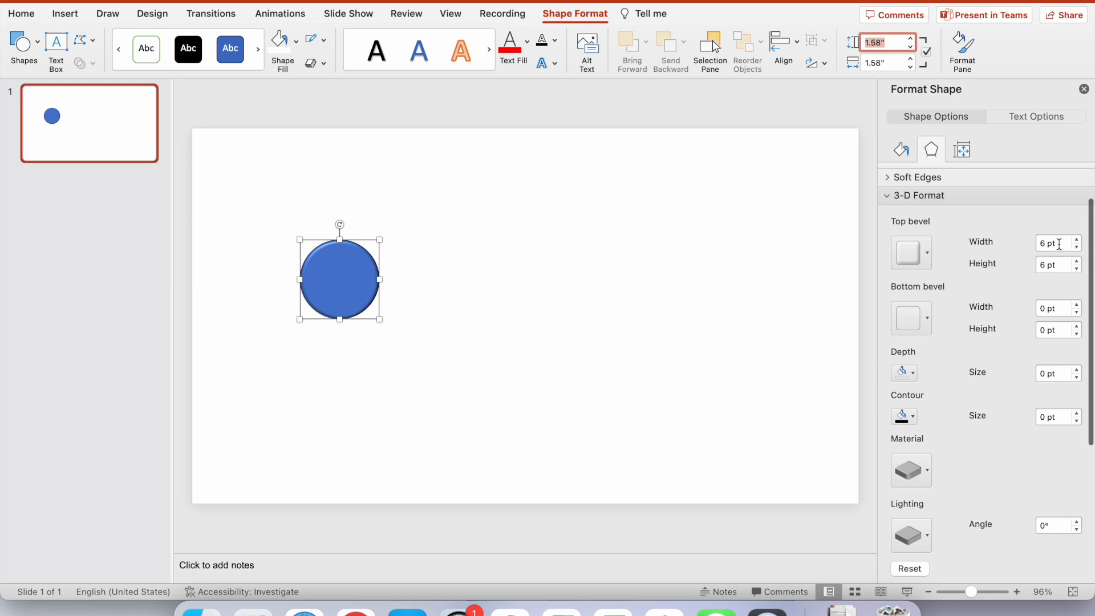
pyautogui.moveTo(1061, 244); pyautogui.dragTo(1044, 245)
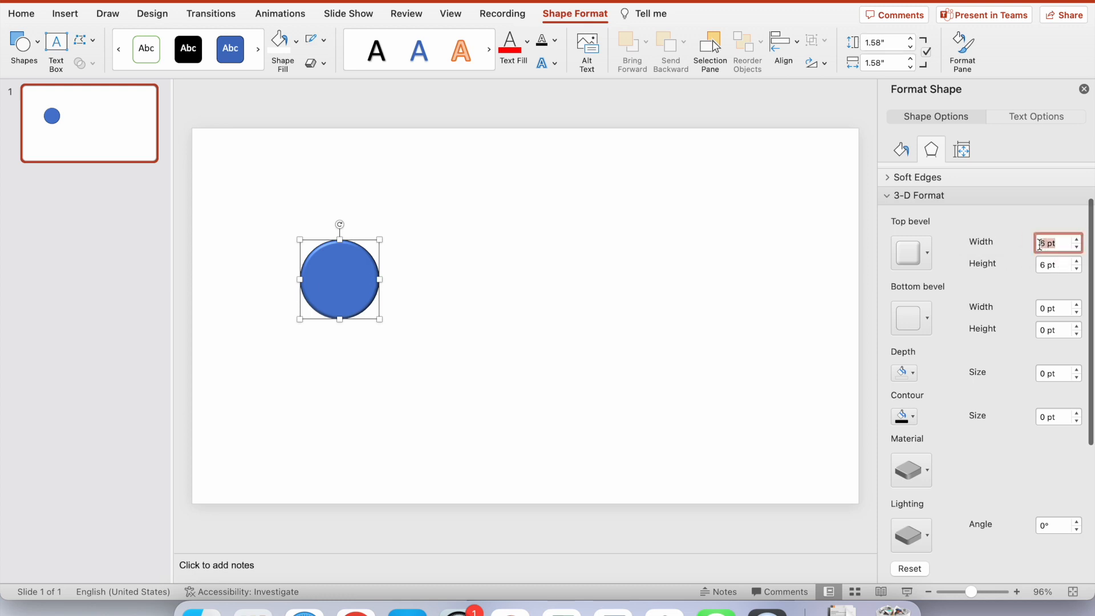
pyautogui.scroll(1, 1039, 244)
pyautogui.write('2cm')
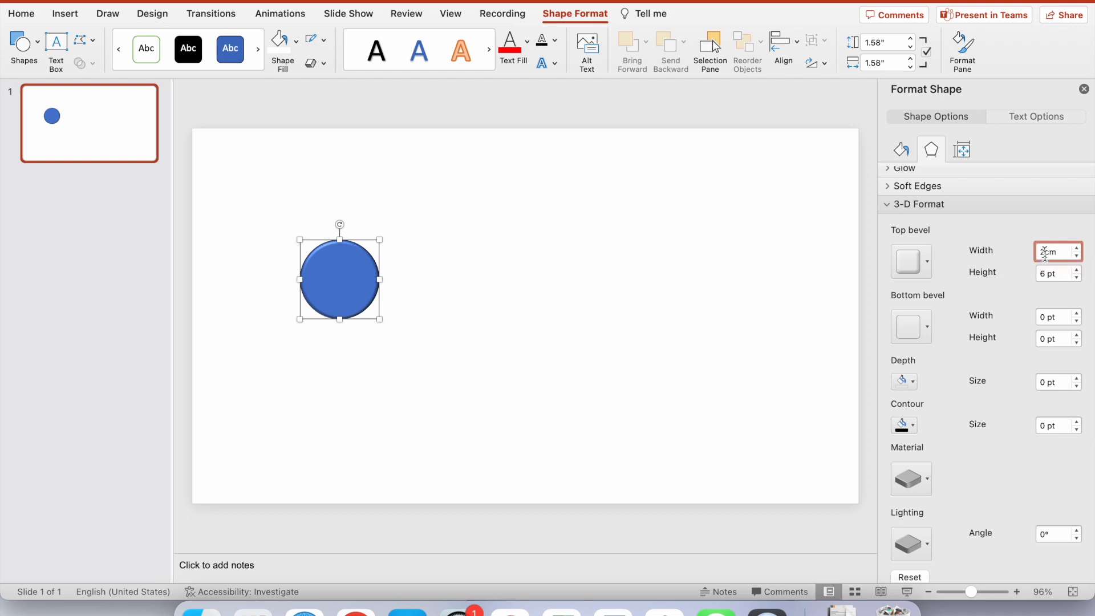
pyautogui.moveTo(1060, 274); pyautogui.dragTo(1034, 273)
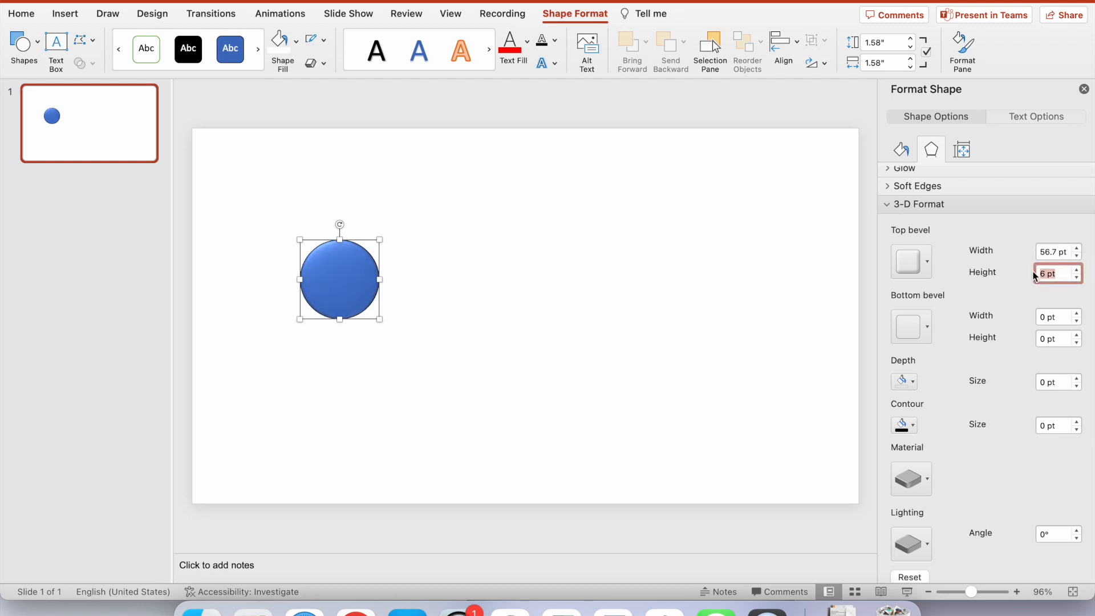
pyautogui.write('2cm')
pyautogui.press('Return')
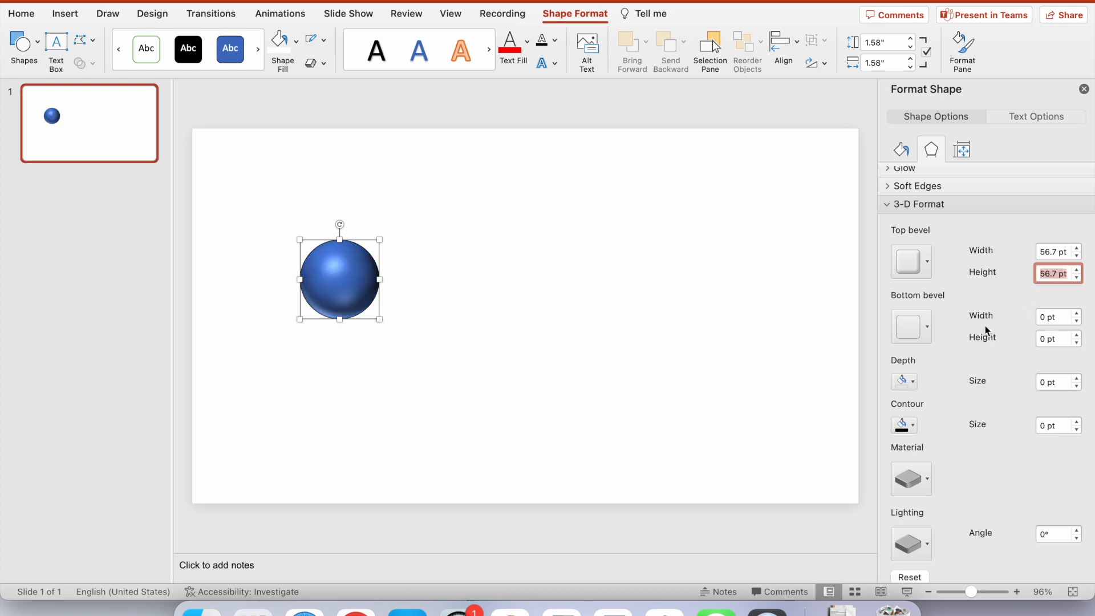
# Apply the second Parallel 3-D rotation preset (X 315°, Y 35°) to the beveled circle.
pyautogui.scroll(-8, 984, 324)
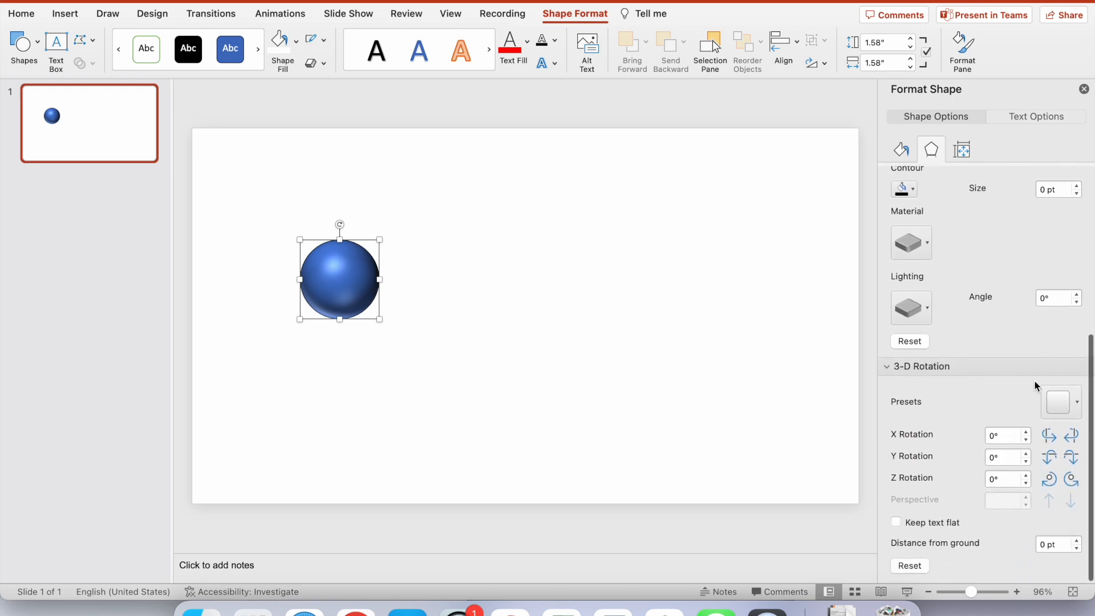
pyautogui.click(1060, 402)
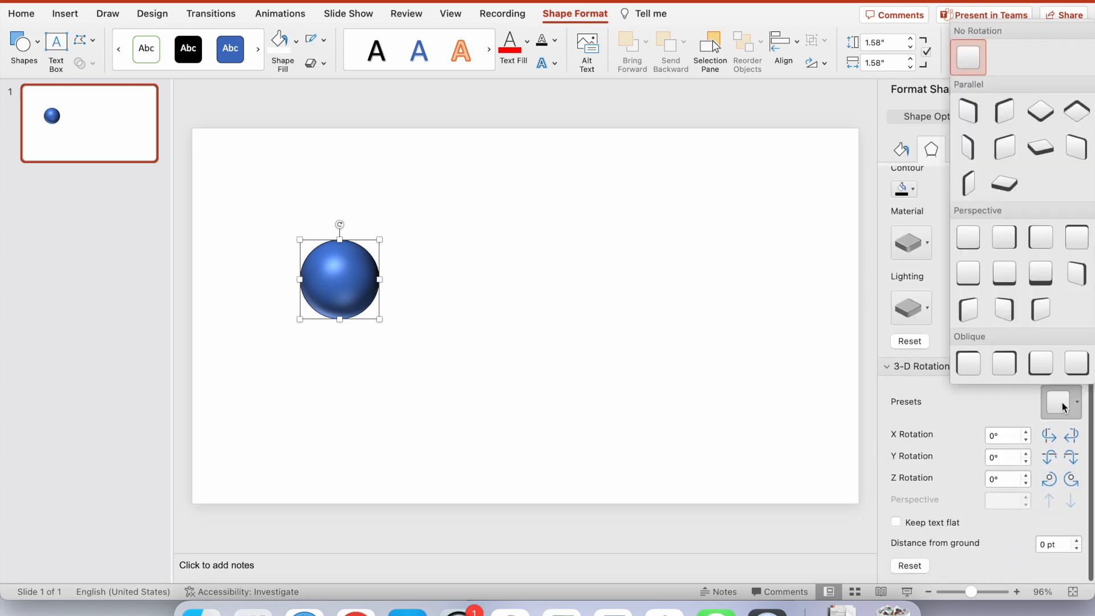
pyautogui.click(1015, 118)
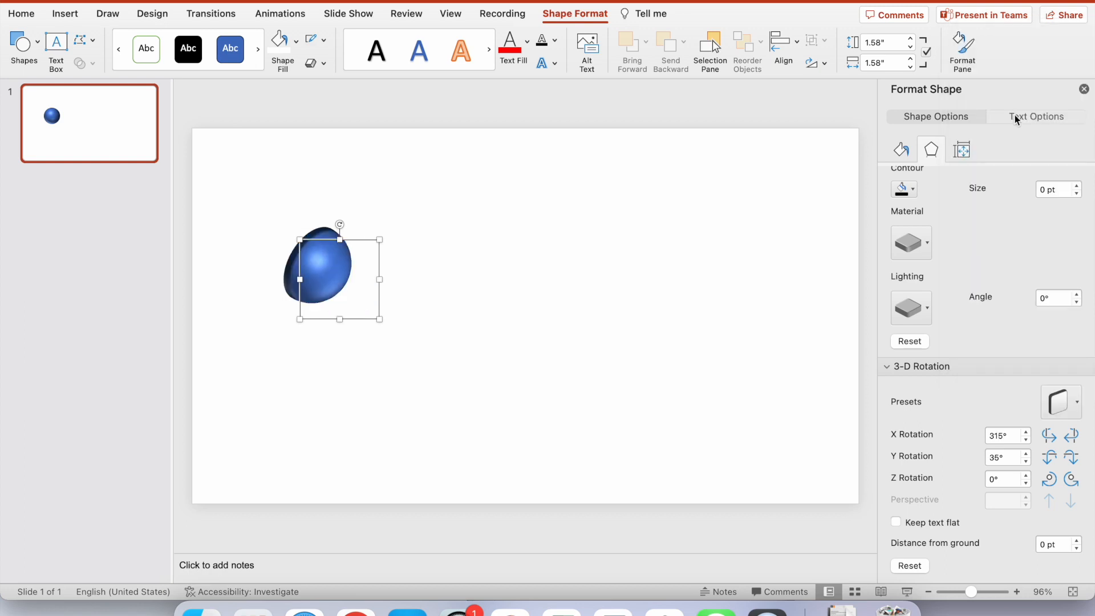
# Add the same rounded preset as the shape's bottom bevel and set its width to 2 cm.
pyautogui.scroll(5, 1030, 413)
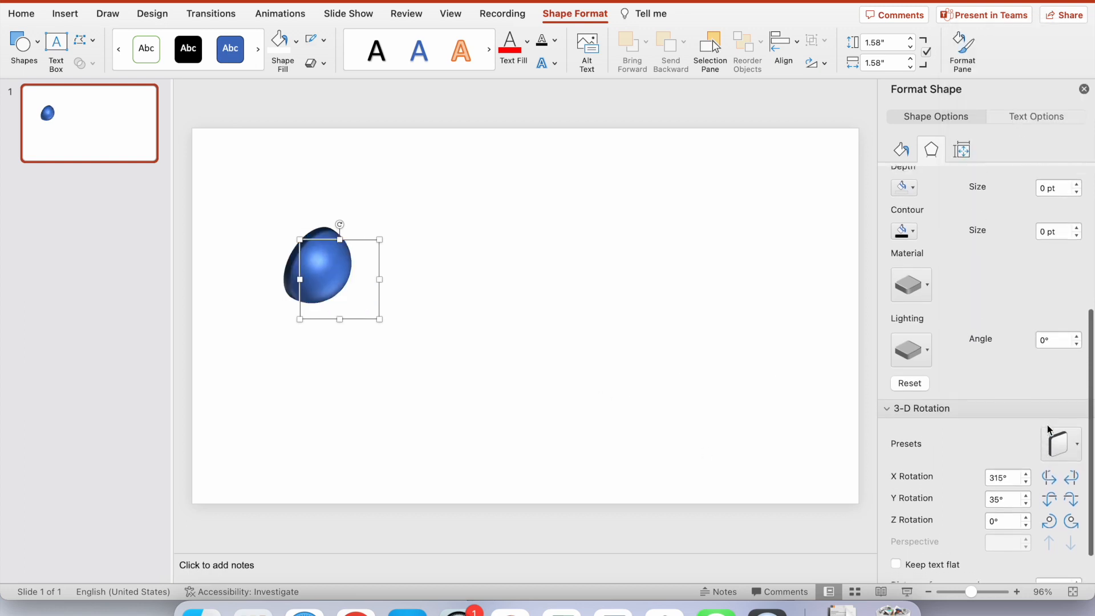
pyautogui.scroll(1, 1026, 417)
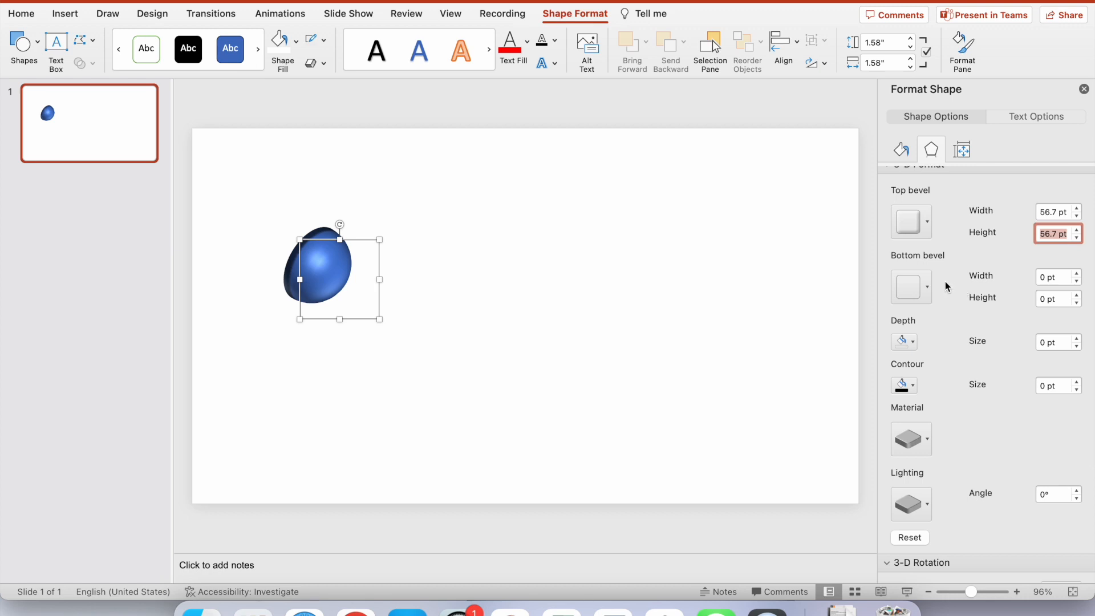
pyautogui.click(928, 287)
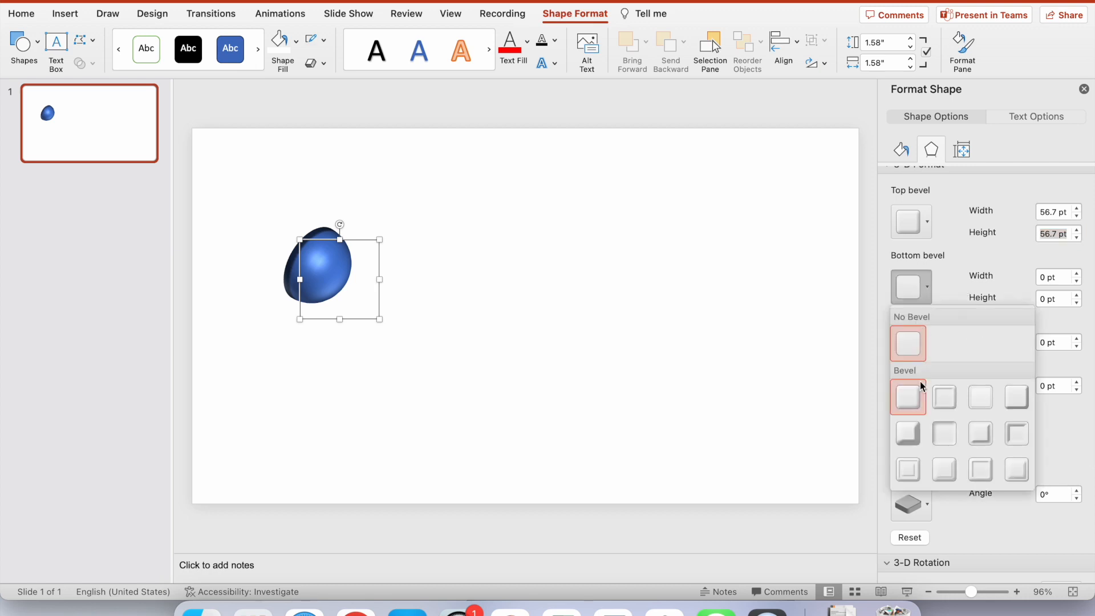
pyautogui.click(912, 402)
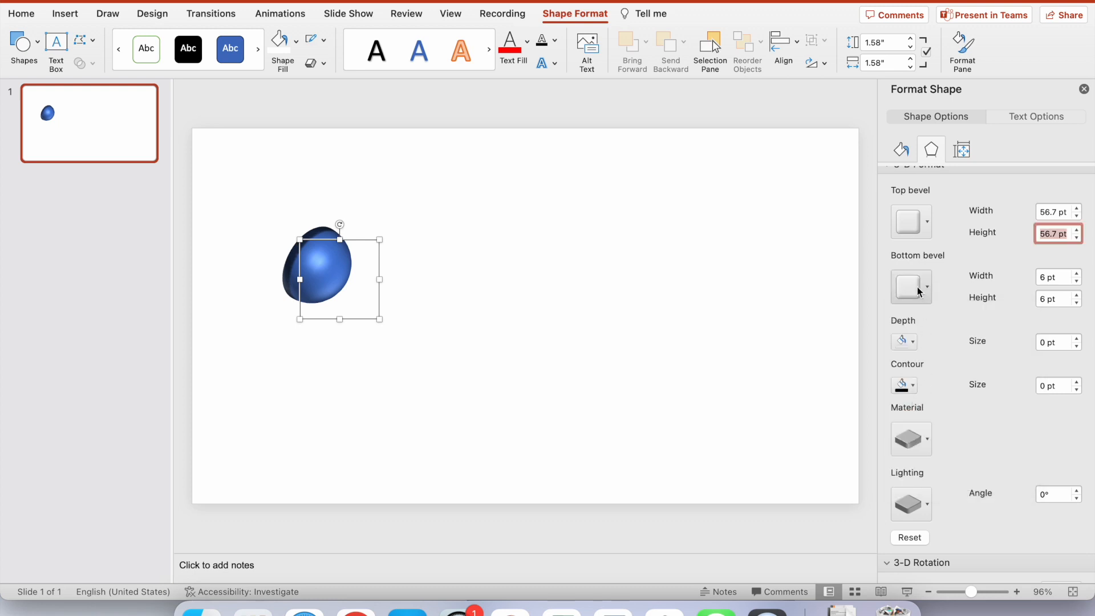
pyautogui.click(1064, 278)
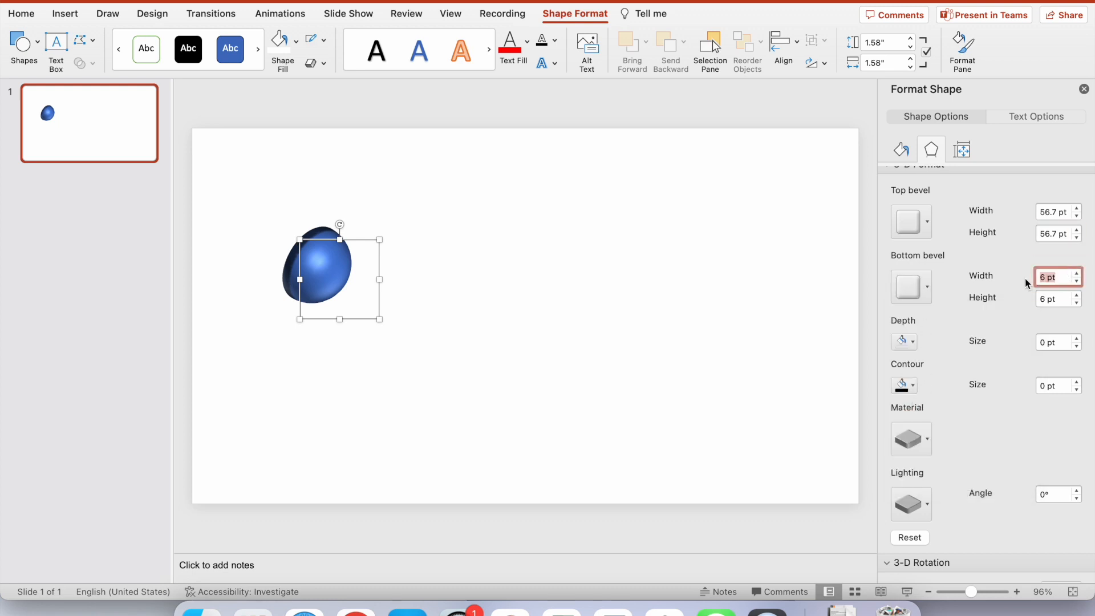
pyautogui.write('2cm')
pyautogui.press('Tab')
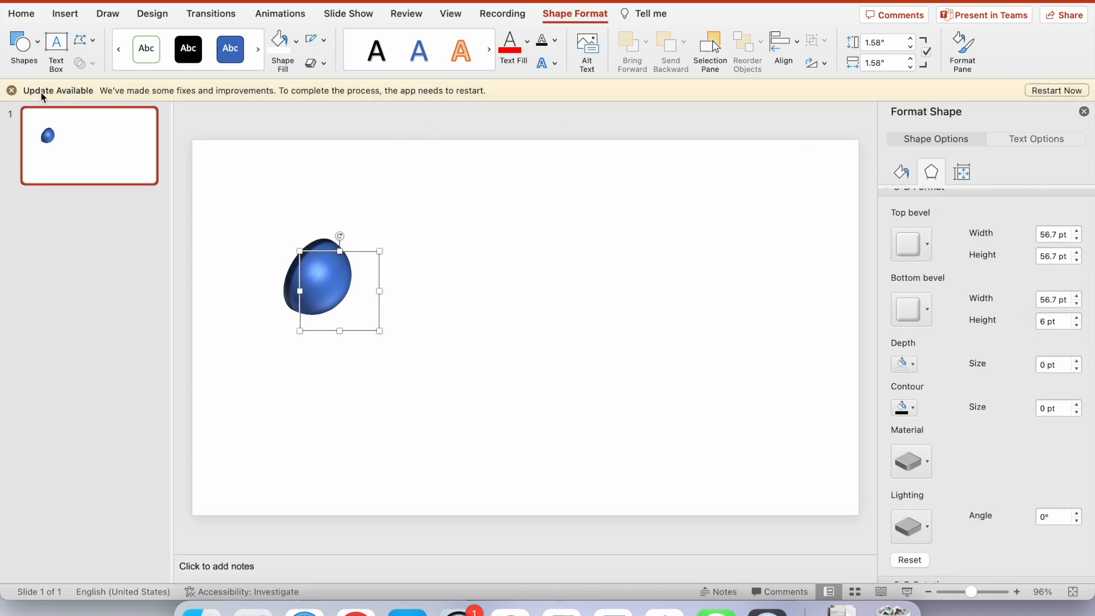
# Dismiss the update notice and set the shape's bottom bevel height to 2 cm.
pyautogui.click(11, 90)
pyautogui.click(50, 94)
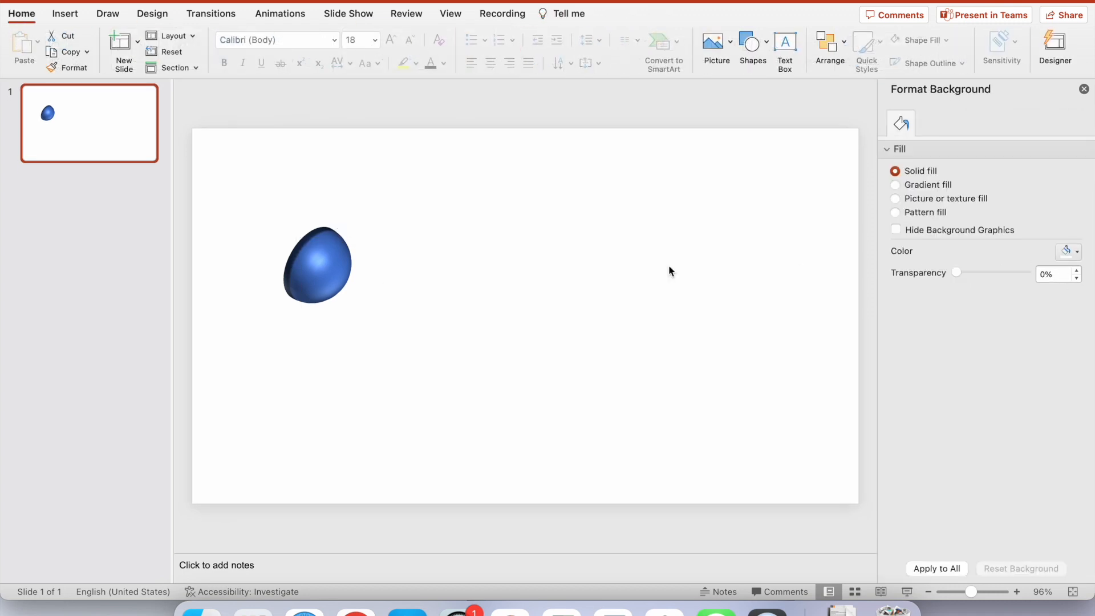
pyautogui.click(346, 286)
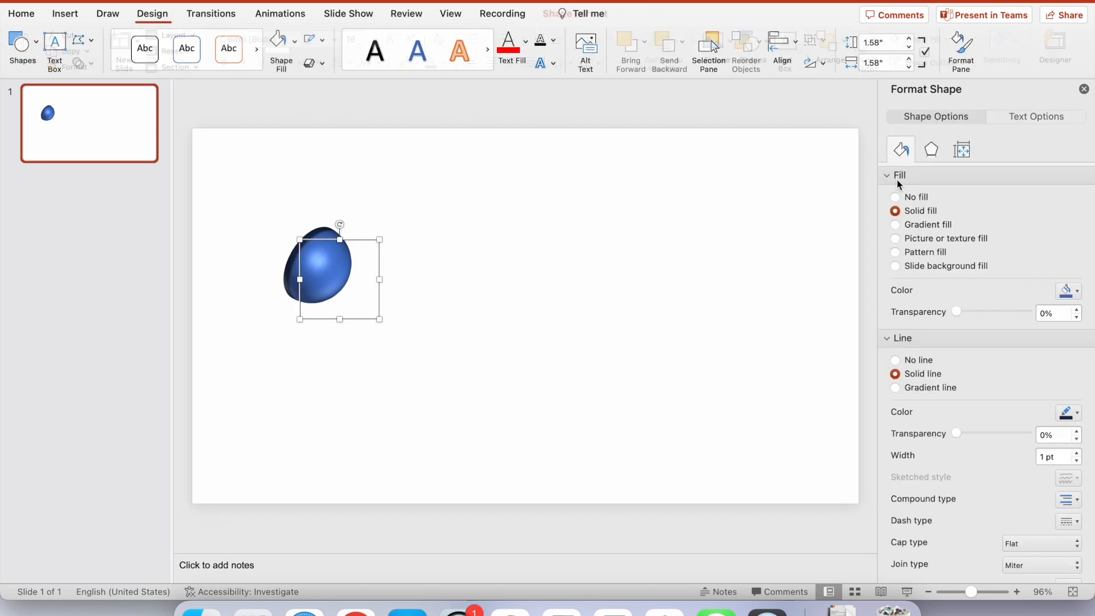
pyautogui.click(937, 151)
pyautogui.click(1056, 298)
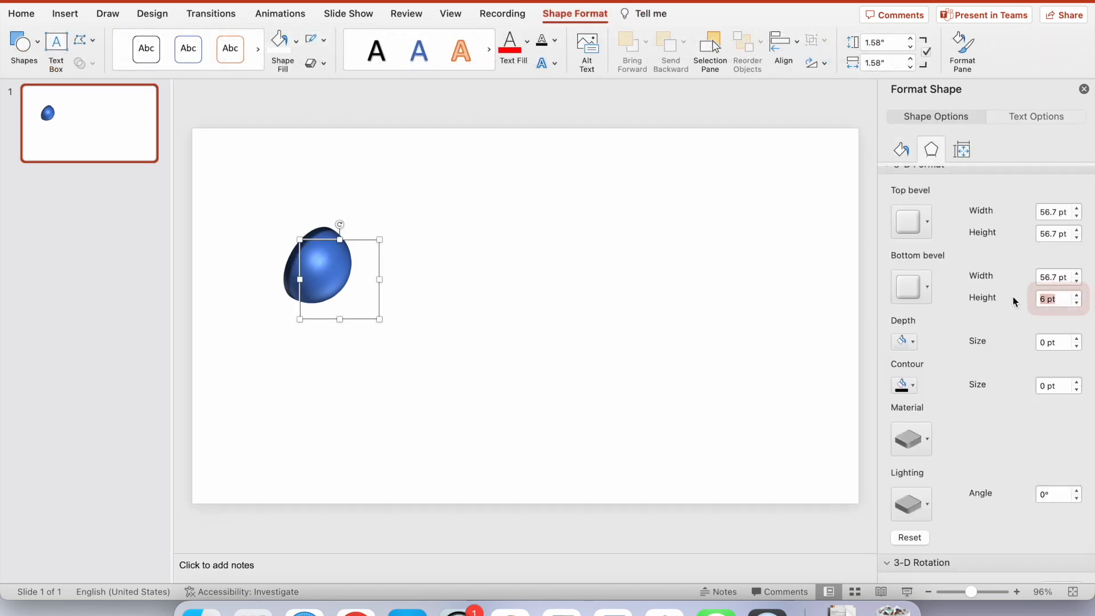
pyautogui.write('2cm')
pyautogui.press('Return')
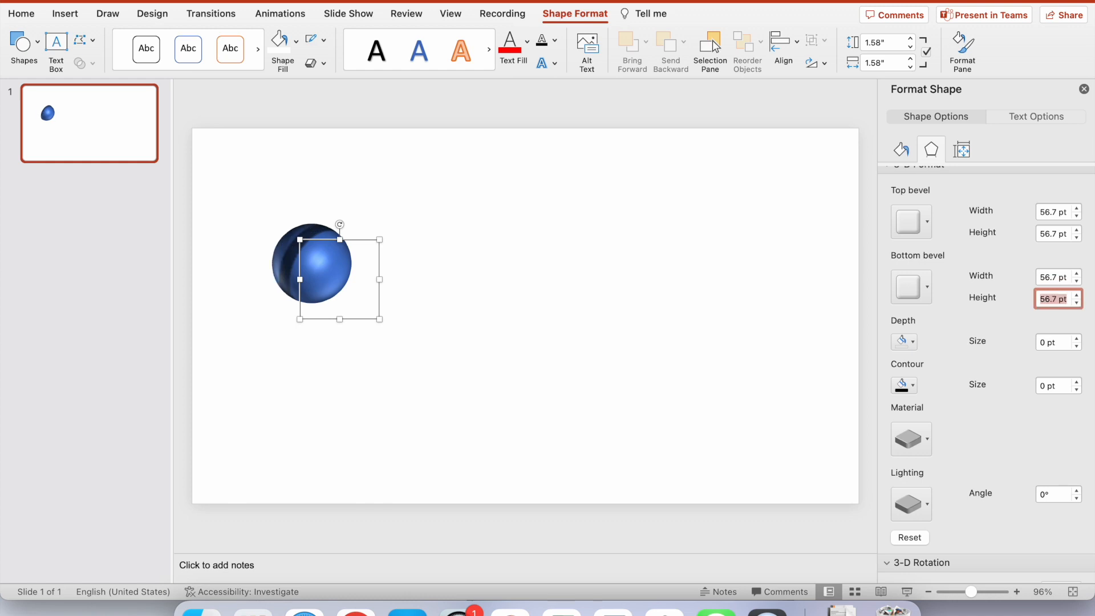
# Remove the sphere's outline and reposition the sphere slightly further toward the slide's center.
pyautogui.moveTo(330, 263); pyautogui.dragTo(435, 281)
pyautogui.click(350, 362)
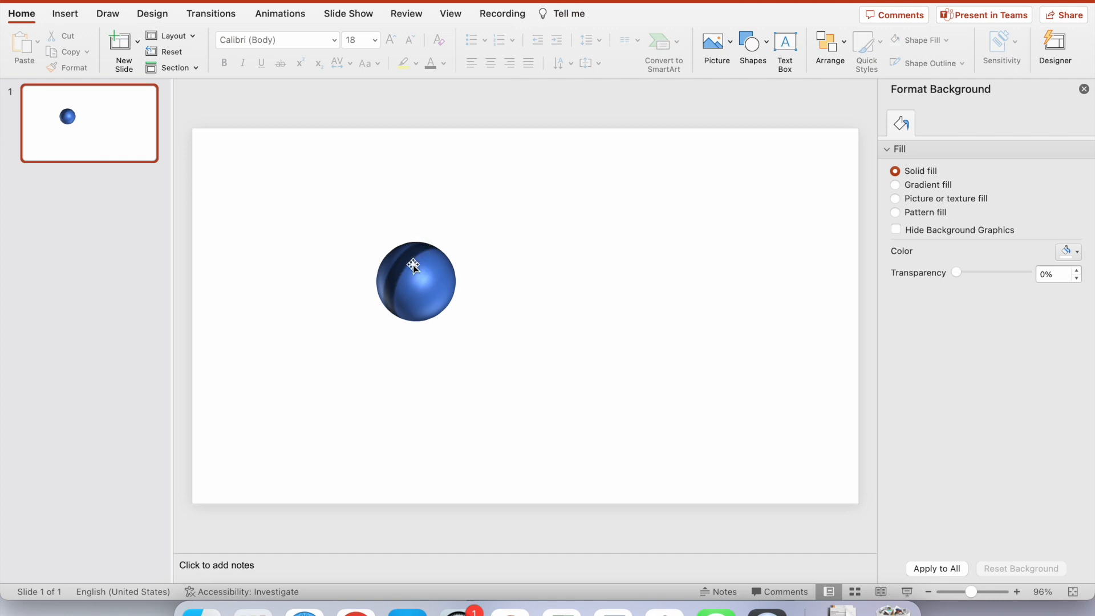
pyautogui.click(429, 267)
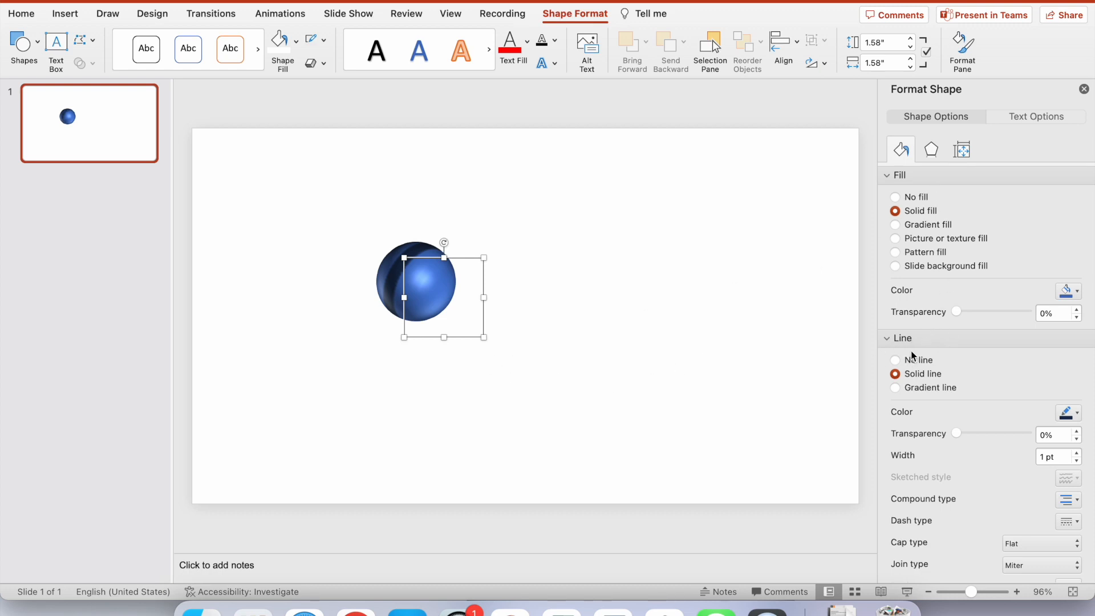
pyautogui.click(895, 361)
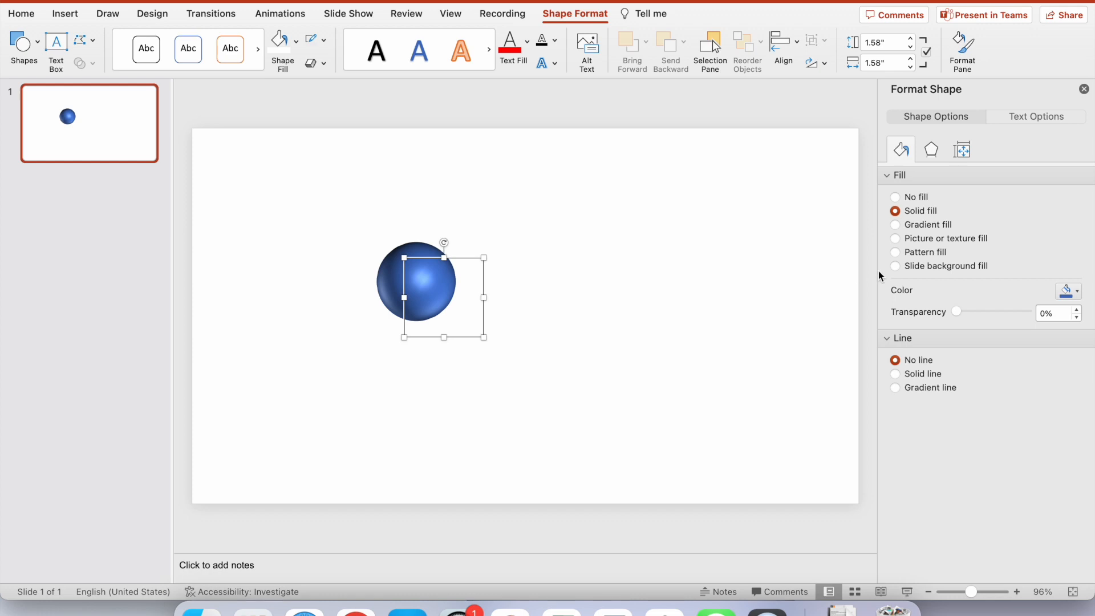
pyautogui.moveTo(442, 288); pyautogui.dragTo(399, 286)
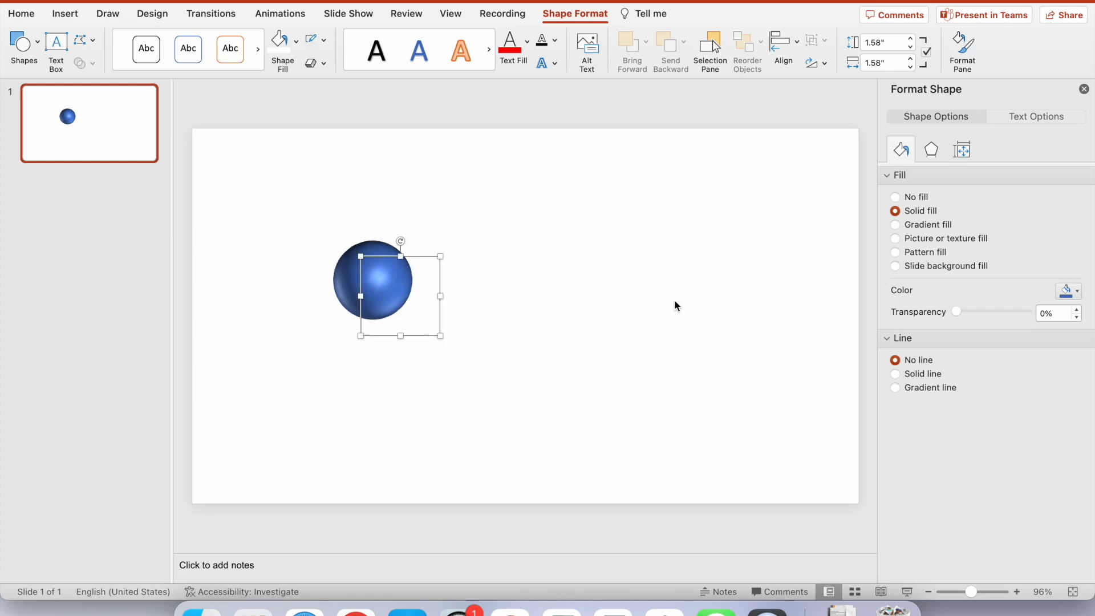
# Recolor the sphere's solid fill to the second-lightest tint of the theme blue and apply the fourth Standard material.
pyautogui.click(1076, 292)
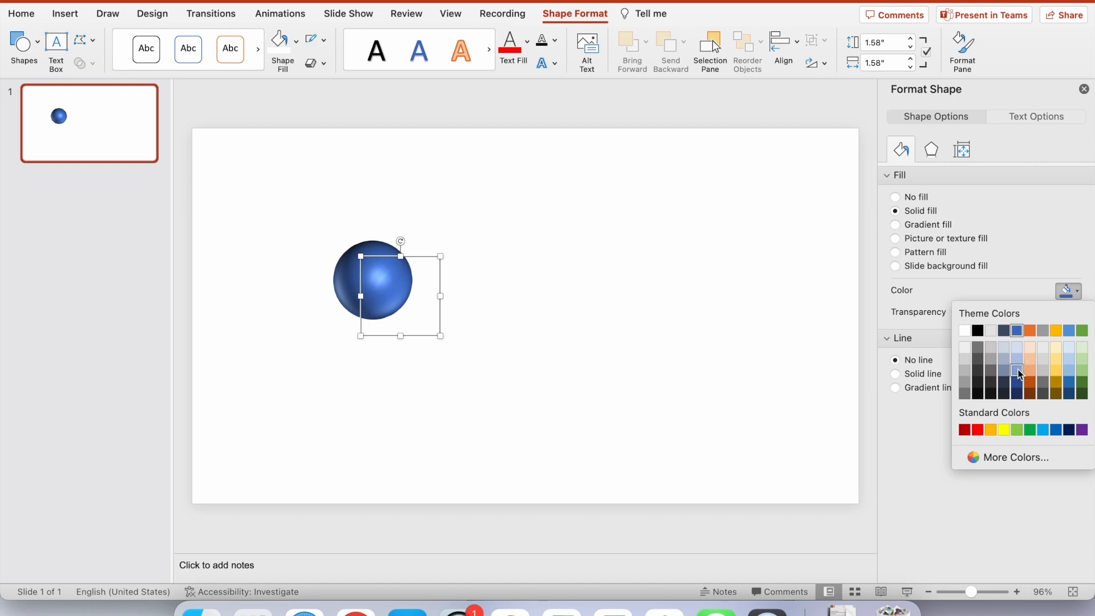
pyautogui.click(1017, 362)
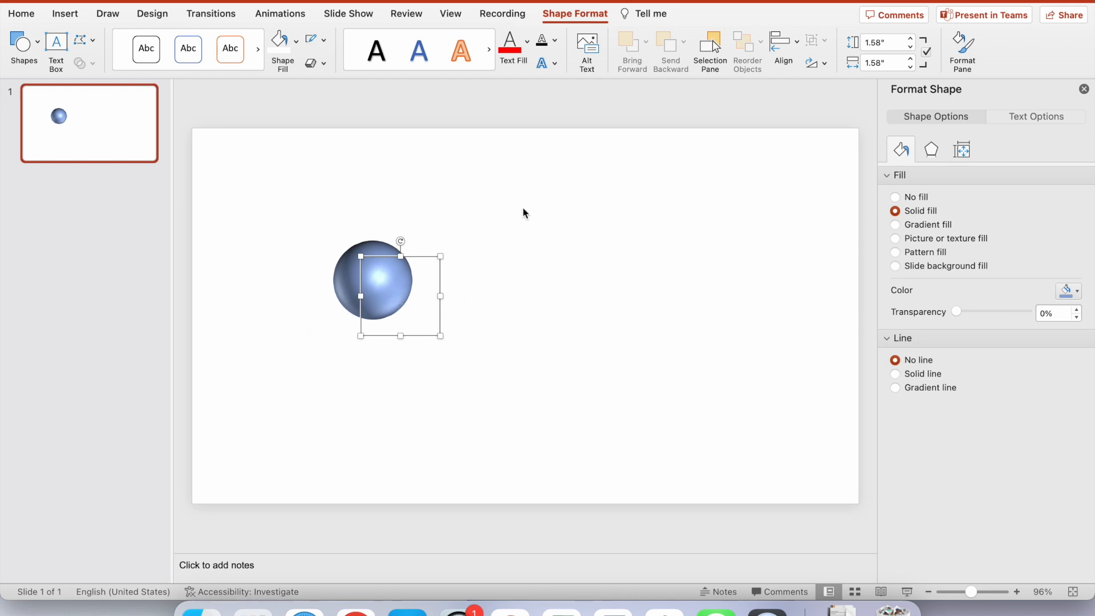
pyautogui.click(933, 151)
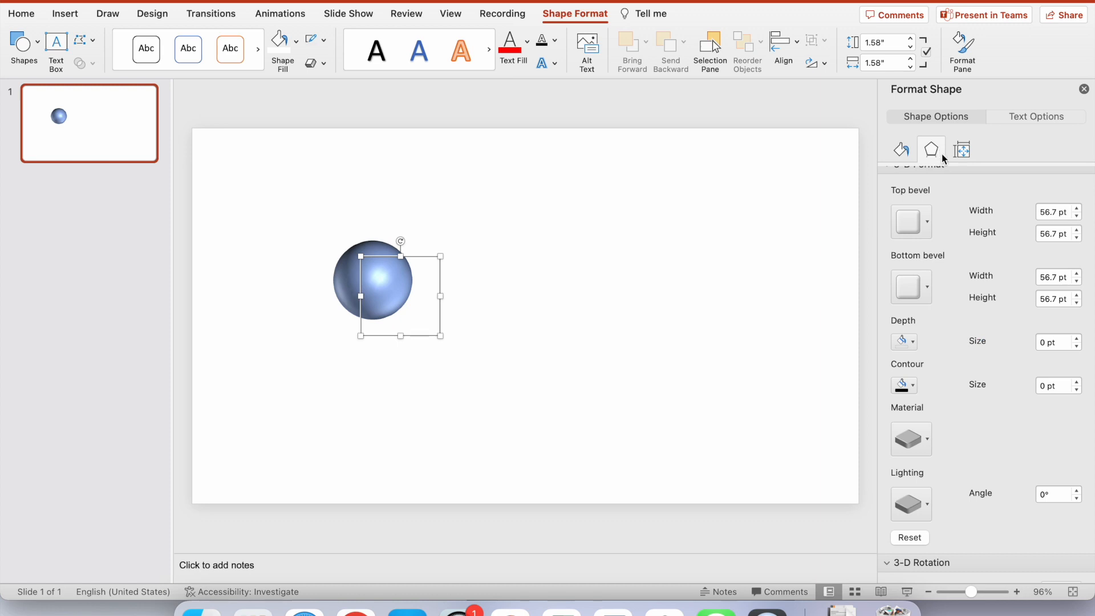
pyautogui.scroll(-2, 947, 323)
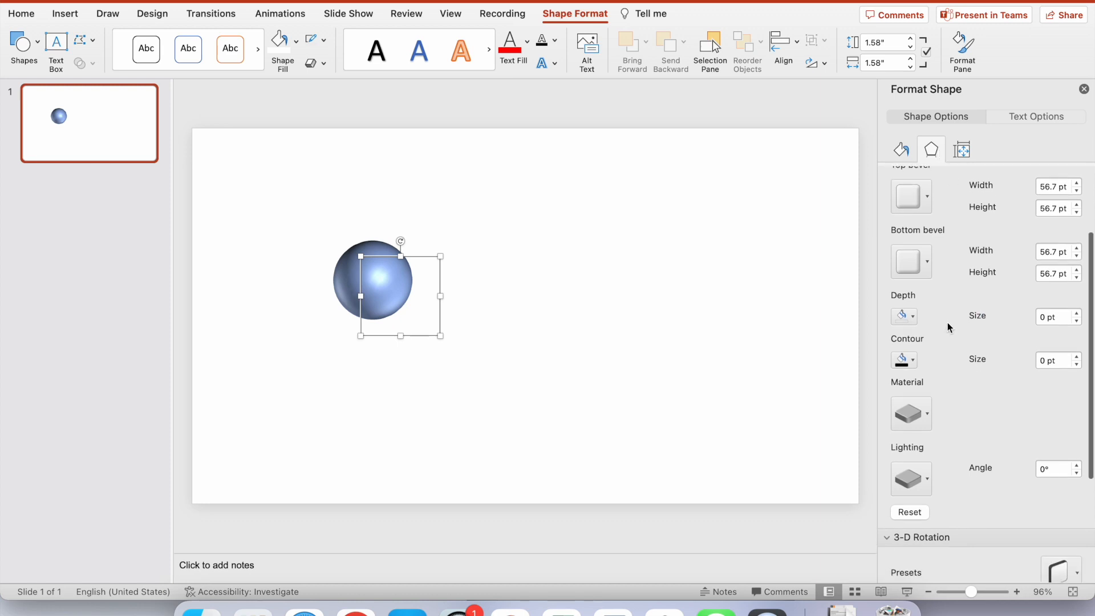
pyautogui.click(923, 415)
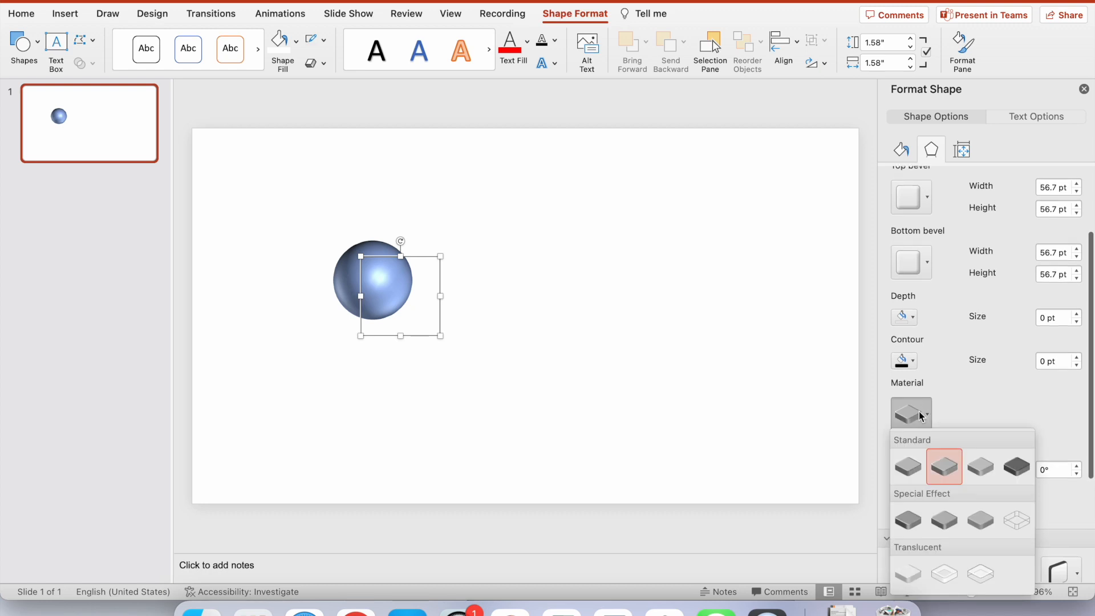
pyautogui.click(1017, 470)
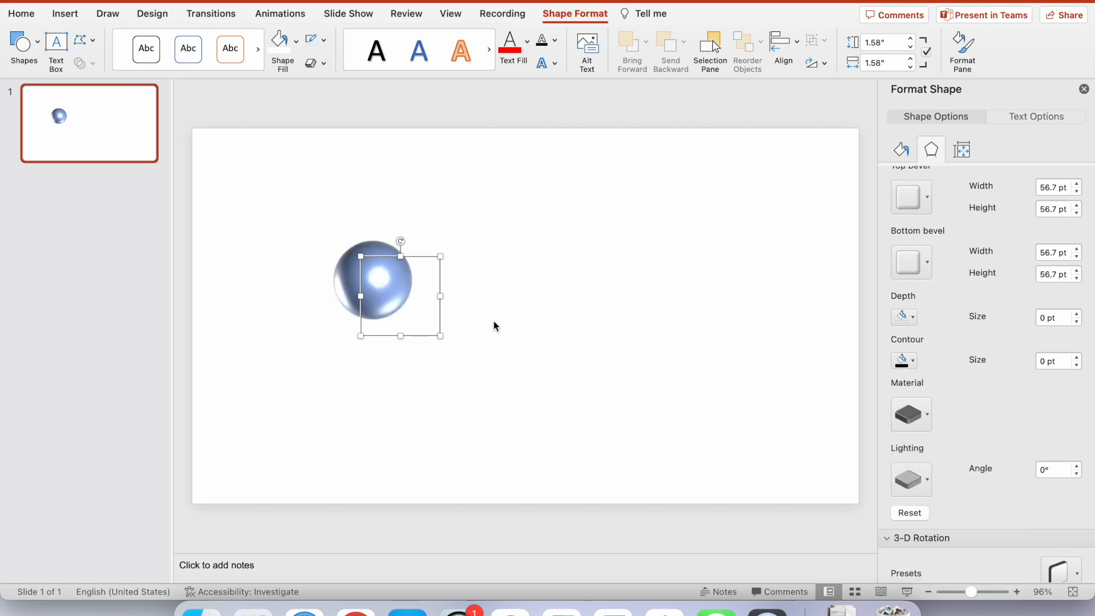
# Set the sphere's 3-D lighting angle to 260°.
pyautogui.scroll(-3, 972, 328)
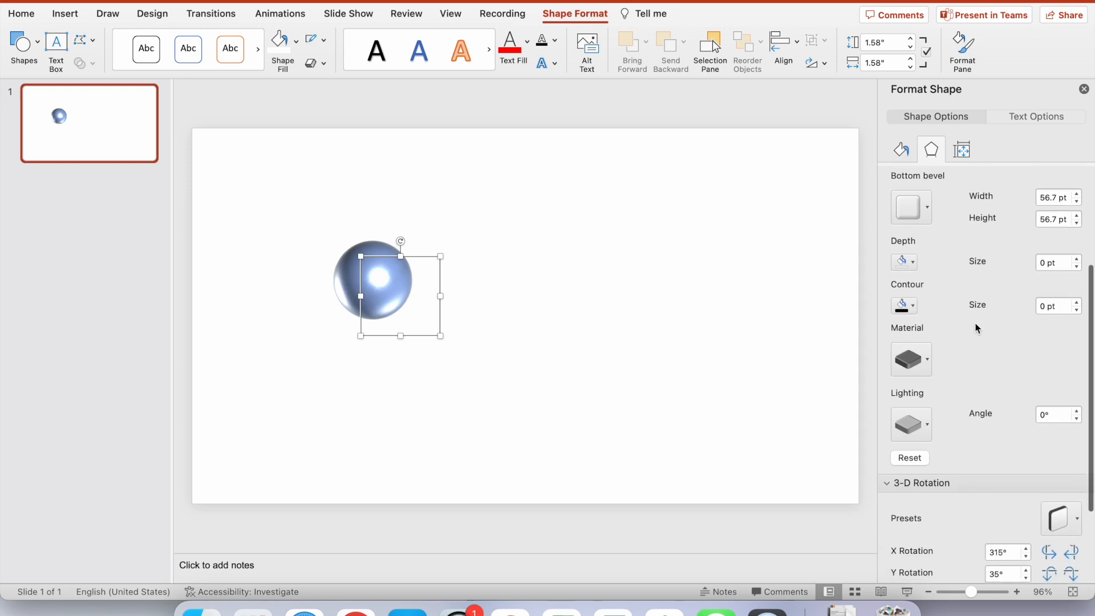
pyautogui.scroll(-1, 986, 325)
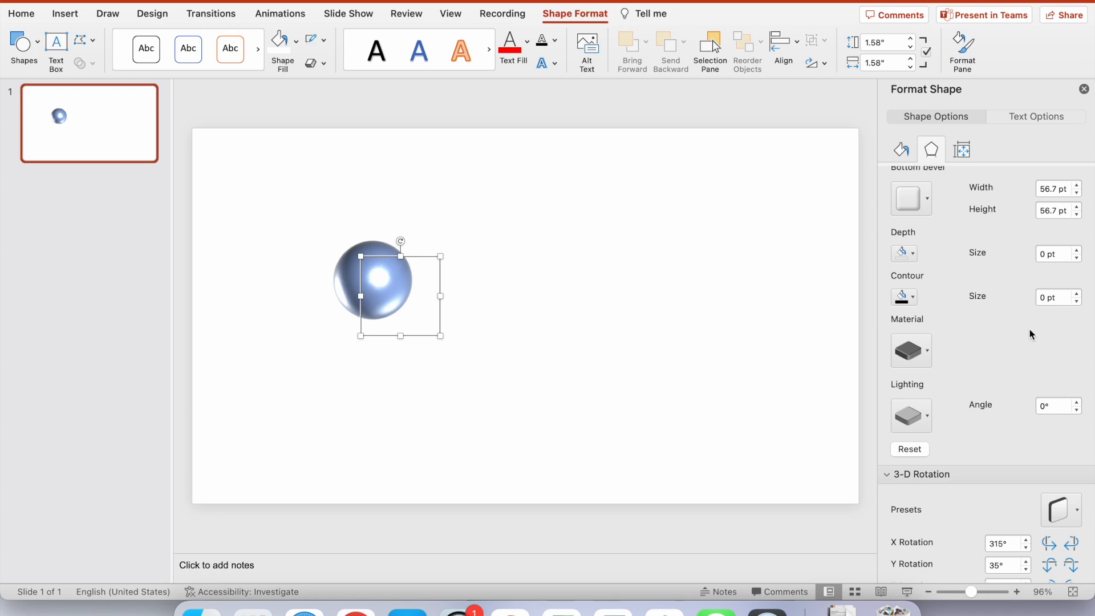
pyautogui.scroll(-2, 1010, 362)
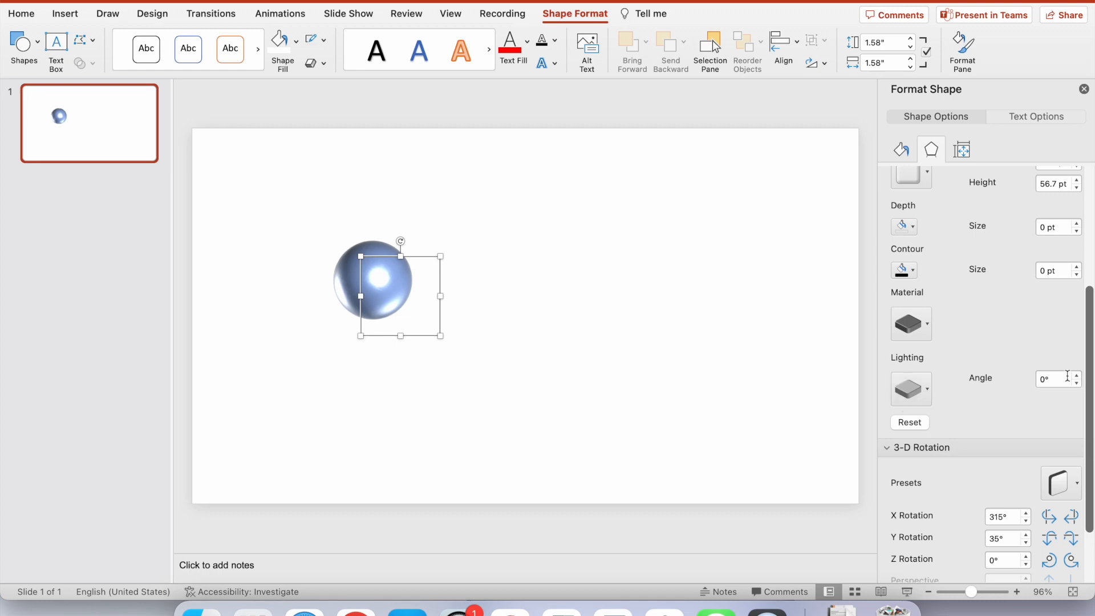
pyautogui.moveTo(1078, 376); pyautogui.dragTo(1079, 378)
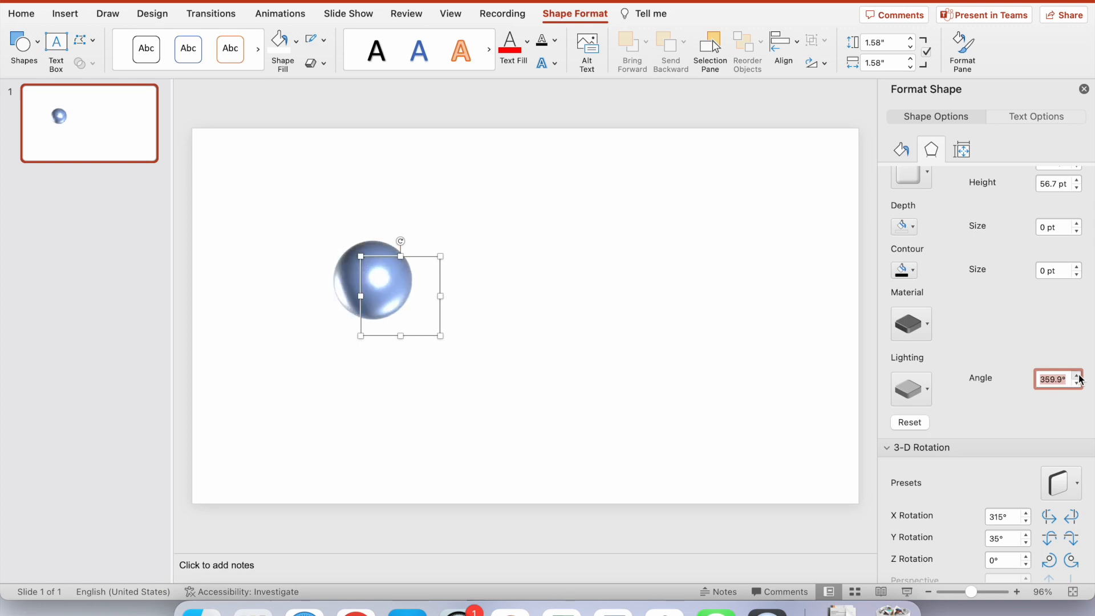
pyautogui.scroll(2, 1080, 379)
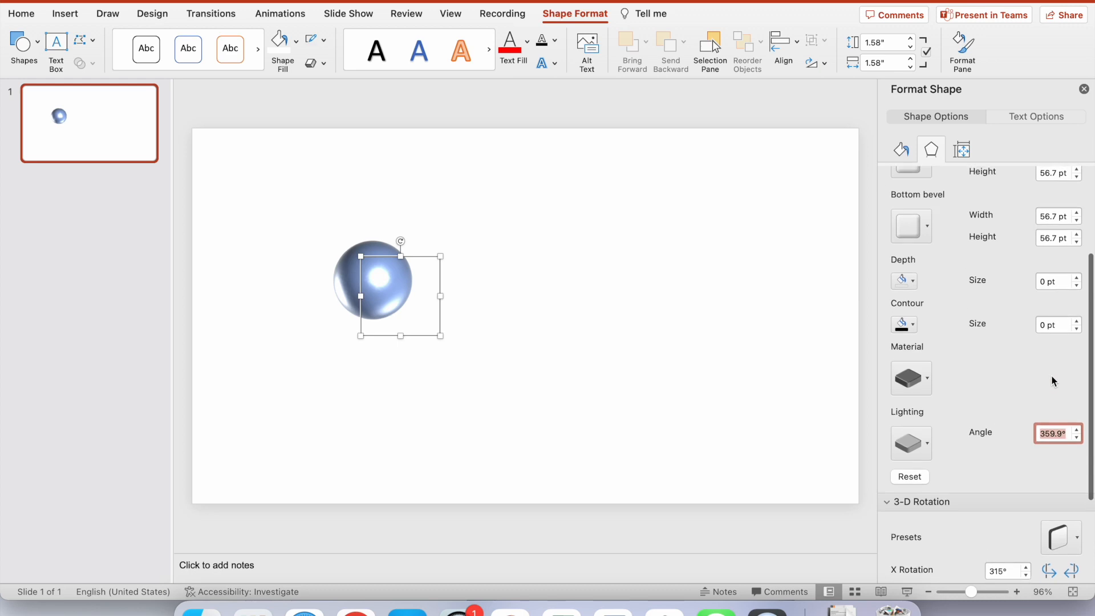
pyautogui.click(1077, 443)
pyautogui.scroll(-4, 1077, 445)
pyautogui.click(1077, 331)
pyautogui.click(1077, 331)
pyautogui.click(1076, 331)
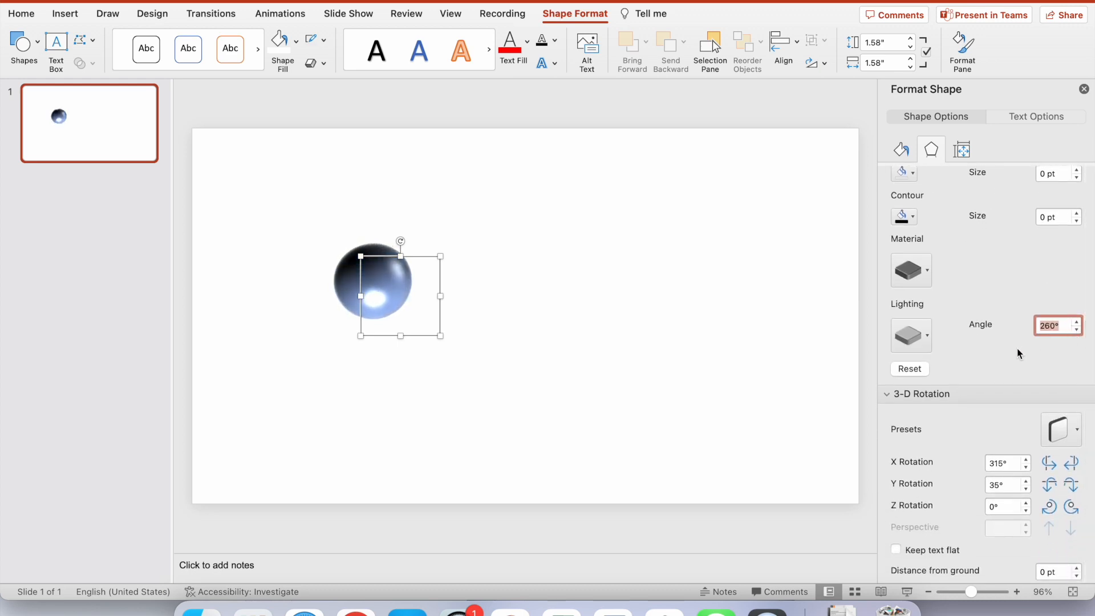
# Collapse the 3-D settings and apply the outer shadow preset that is offset straight downward to the sphere.
pyautogui.scroll(8, 1018, 352)
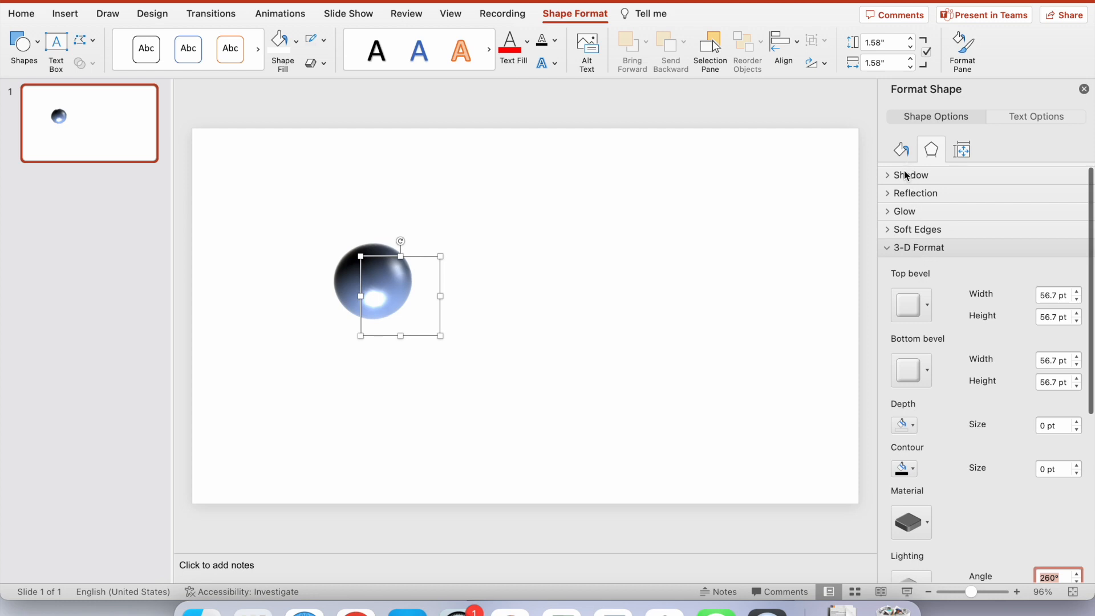
pyautogui.click(902, 247)
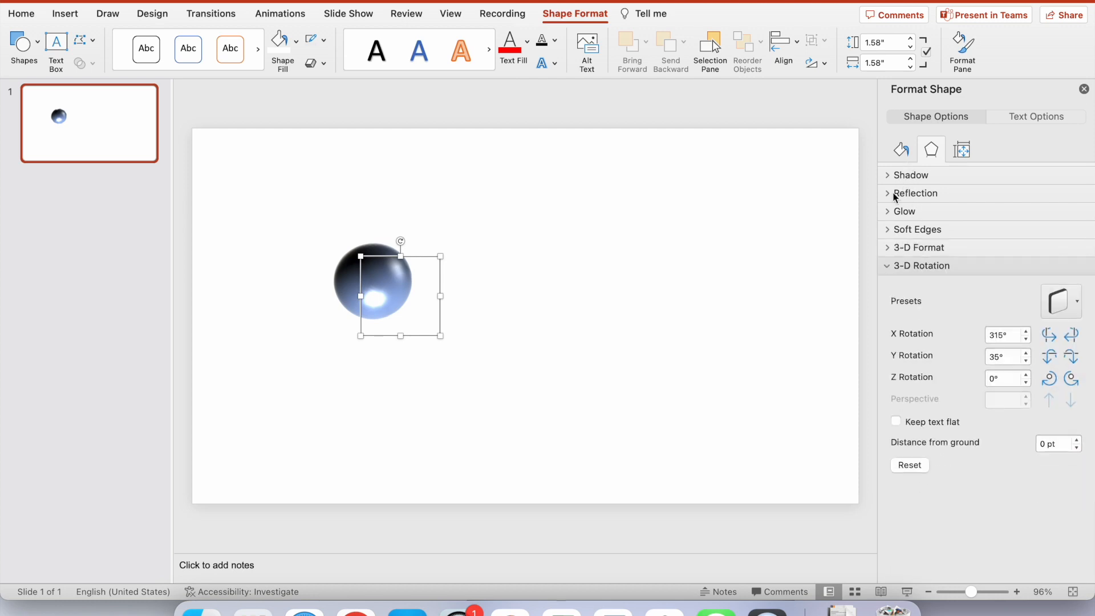
pyautogui.click(897, 267)
pyautogui.click(906, 175)
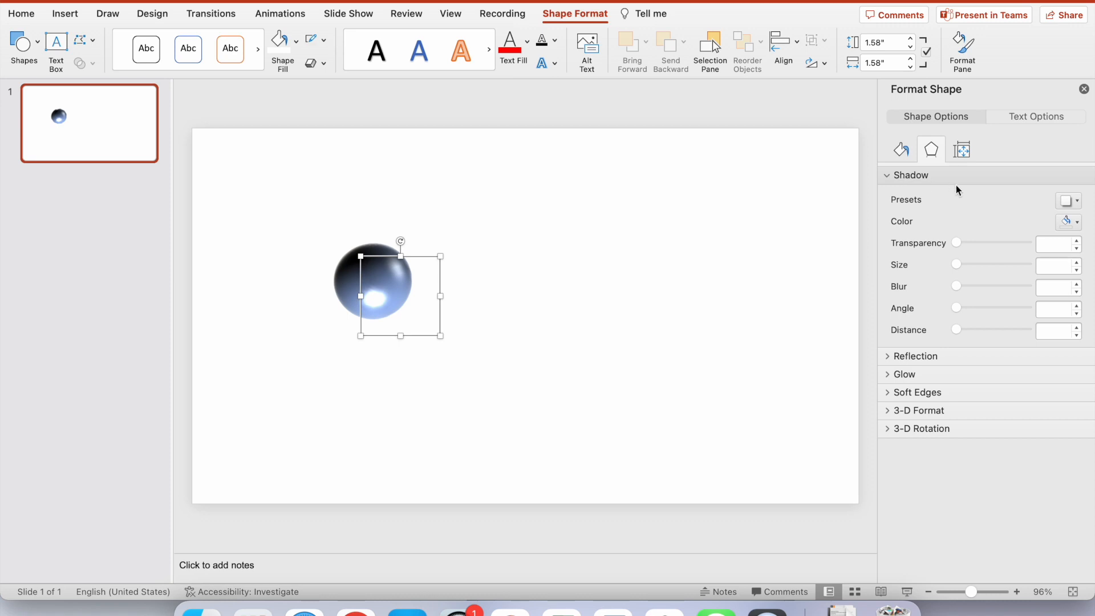
pyautogui.click(1069, 200)
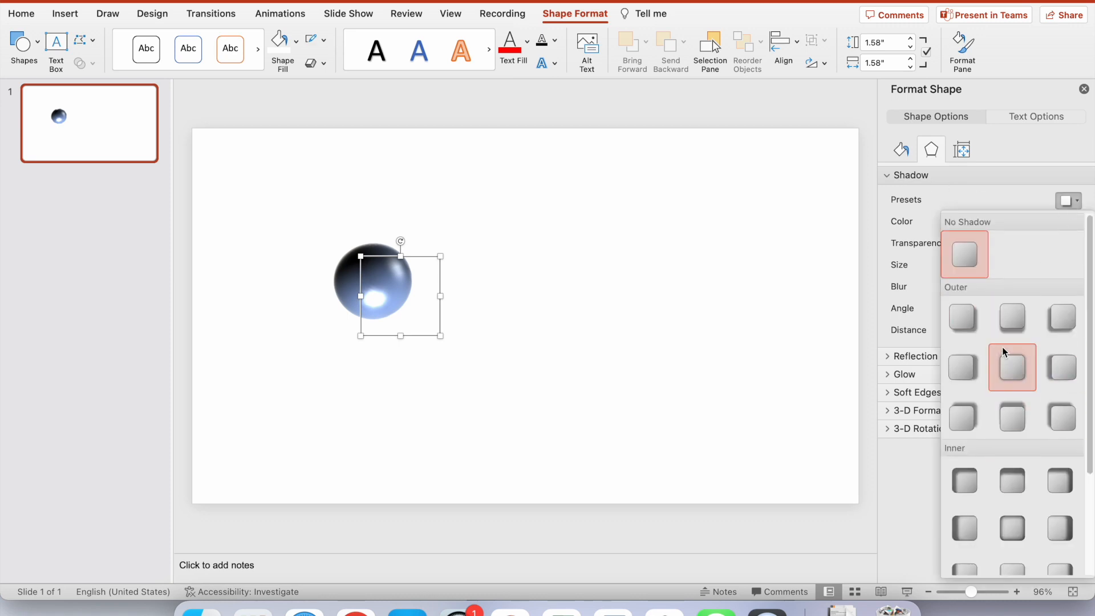
pyautogui.click(1005, 326)
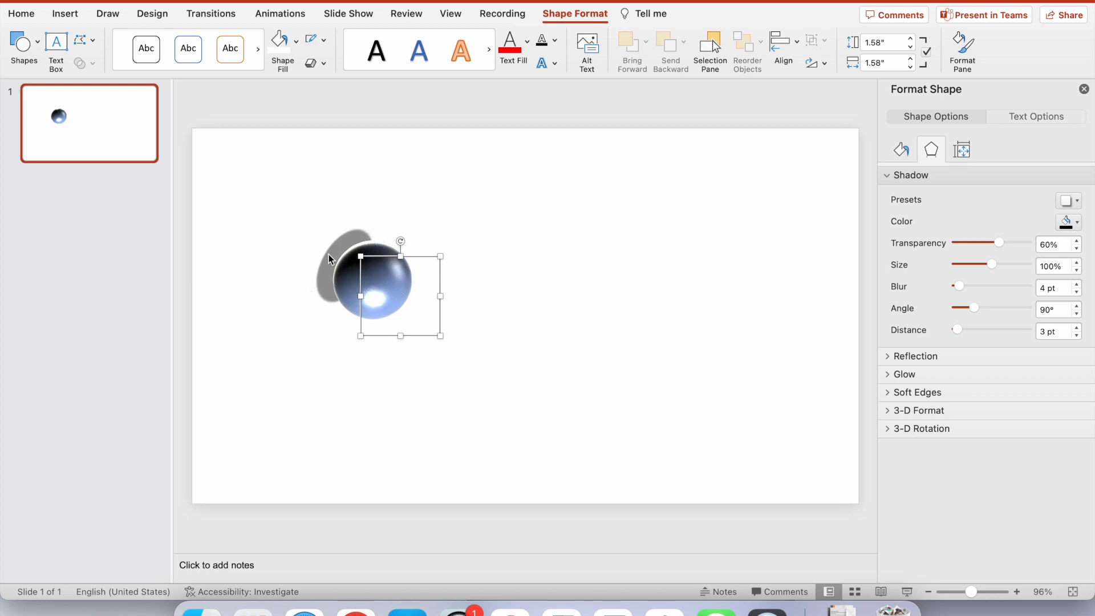
# Rotate the shape slightly counter-clockwise on the slide and adjust its 3-D rotation to X 337.3°, Y 281.1°, Z 14°.
pyautogui.moveTo(403, 241); pyautogui.dragTo(395, 238)
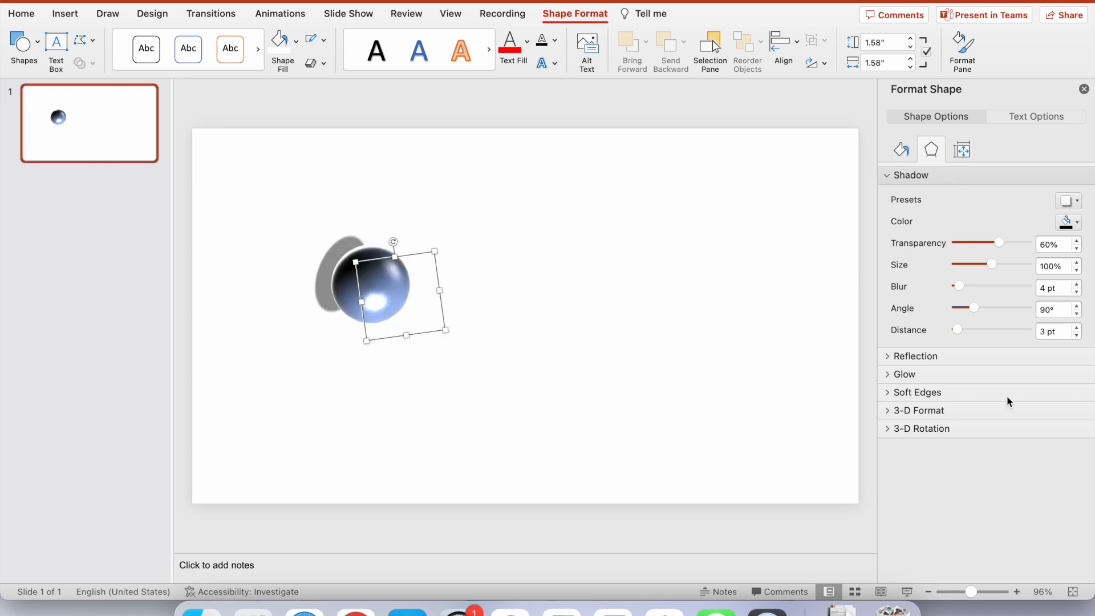
pyautogui.click(922, 429)
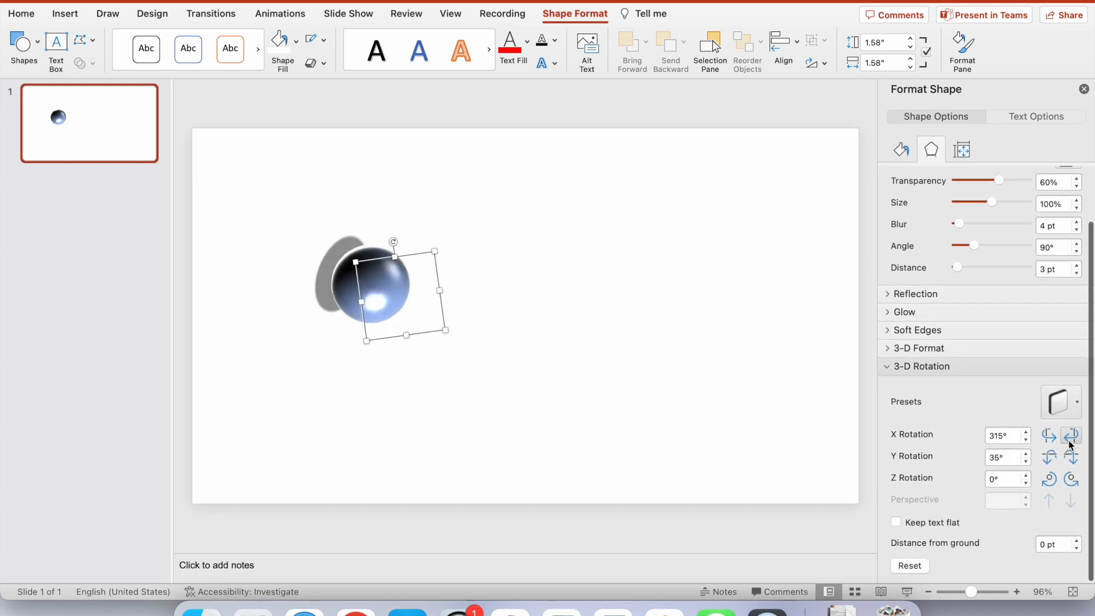
pyautogui.click(1069, 440)
pyautogui.click(1069, 440)
pyautogui.click(1069, 439)
pyautogui.click(1051, 439)
pyautogui.click(1051, 439)
pyautogui.click(1051, 439)
pyautogui.click(1051, 439)
pyautogui.click(1050, 459)
pyautogui.click(1049, 460)
pyautogui.click(1050, 459)
pyautogui.click(1067, 461)
pyautogui.click(1067, 461)
pyautogui.click(1066, 461)
pyautogui.click(1067, 461)
pyautogui.click(1067, 460)
pyautogui.click(1067, 461)
pyautogui.click(1067, 461)
pyautogui.click(1066, 463)
pyautogui.click(1066, 463)
pyautogui.click(1066, 463)
pyautogui.click(1066, 463)
pyautogui.click(1066, 463)
pyautogui.click(1066, 463)
pyautogui.click(1066, 463)
pyautogui.click(1066, 463)
pyautogui.click(1066, 463)
pyautogui.click(1066, 463)
pyautogui.click(1054, 483)
pyautogui.click(1053, 482)
pyautogui.click(1070, 483)
pyautogui.click(1071, 484)
pyautogui.click(1071, 484)
pyautogui.click(1070, 484)
pyautogui.click(1070, 485)
pyautogui.click(1070, 484)
pyautogui.click(1070, 485)
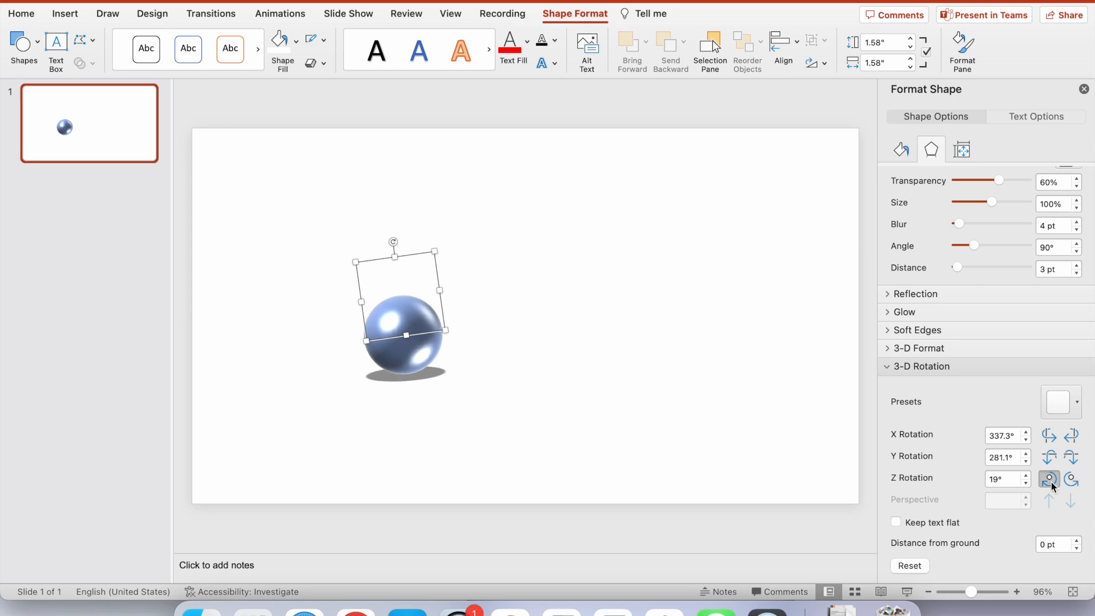
pyautogui.click(1049, 479)
# Move the sphere slightly up and left, and set its shadow's blur to 12 pt and distance to 52 pt.
pyautogui.click(513, 421)
pyautogui.moveTo(396, 336); pyautogui.dragTo(347, 311)
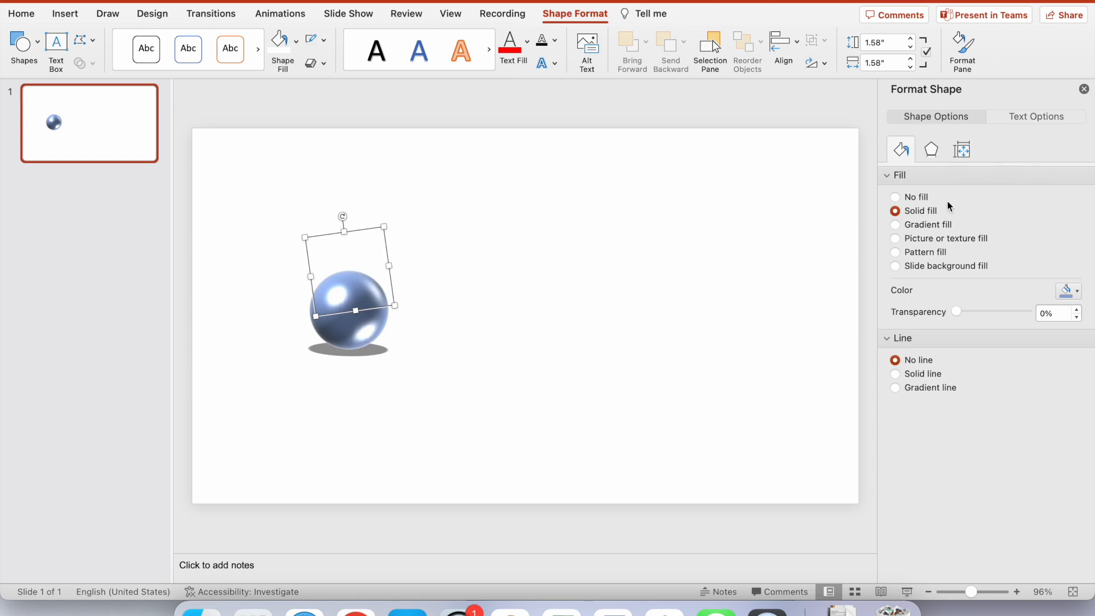
pyautogui.click(937, 153)
pyautogui.scroll(3, 953, 211)
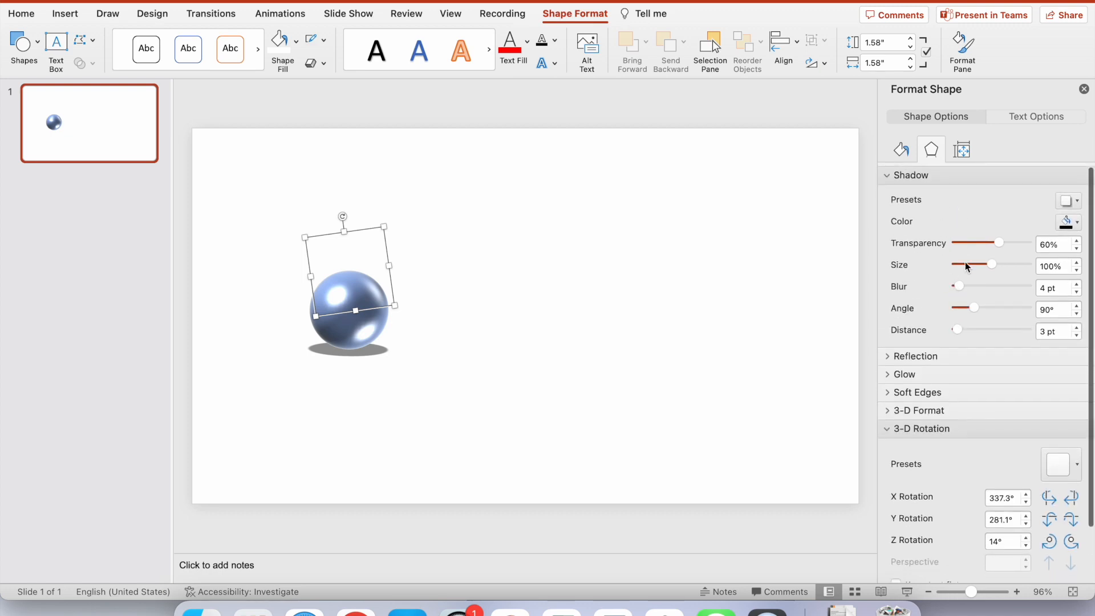
pyautogui.moveTo(960, 290); pyautogui.dragTo(990, 264)
pyautogui.moveTo(964, 331)
pyautogui.mouseDown()
pyautogui.moveTo(989, 330)
pyautogui.moveTo(971, 332)
pyautogui.mouseUp()
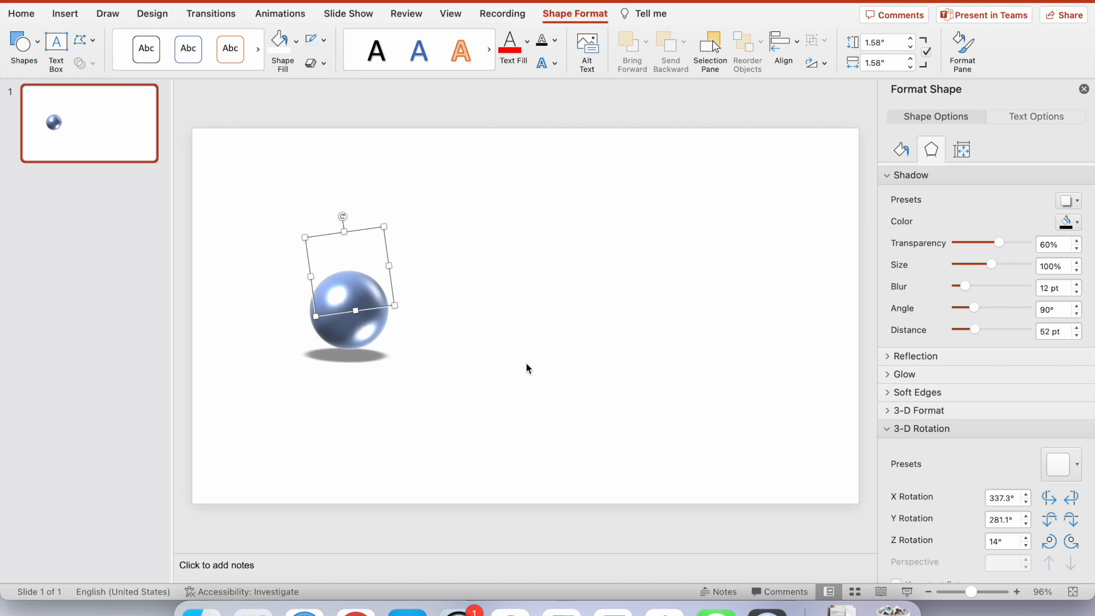
# Move the sphere and its shadow farther toward the slide's left edge and slightly up, and leave it deselected.
pyautogui.click(525, 366)
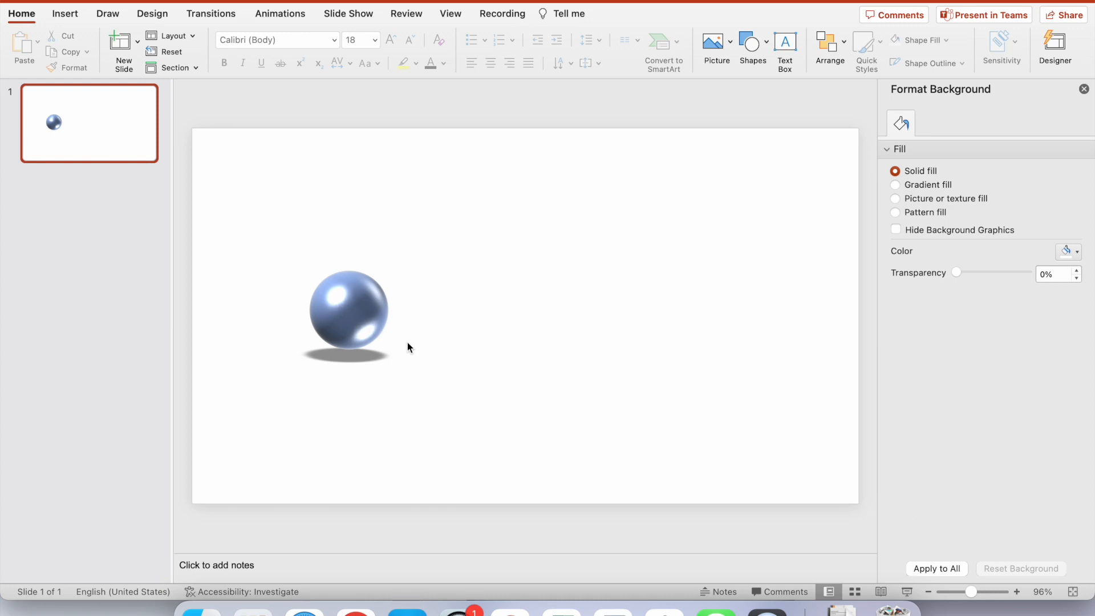
pyautogui.moveTo(365, 310); pyautogui.dragTo(318, 290)
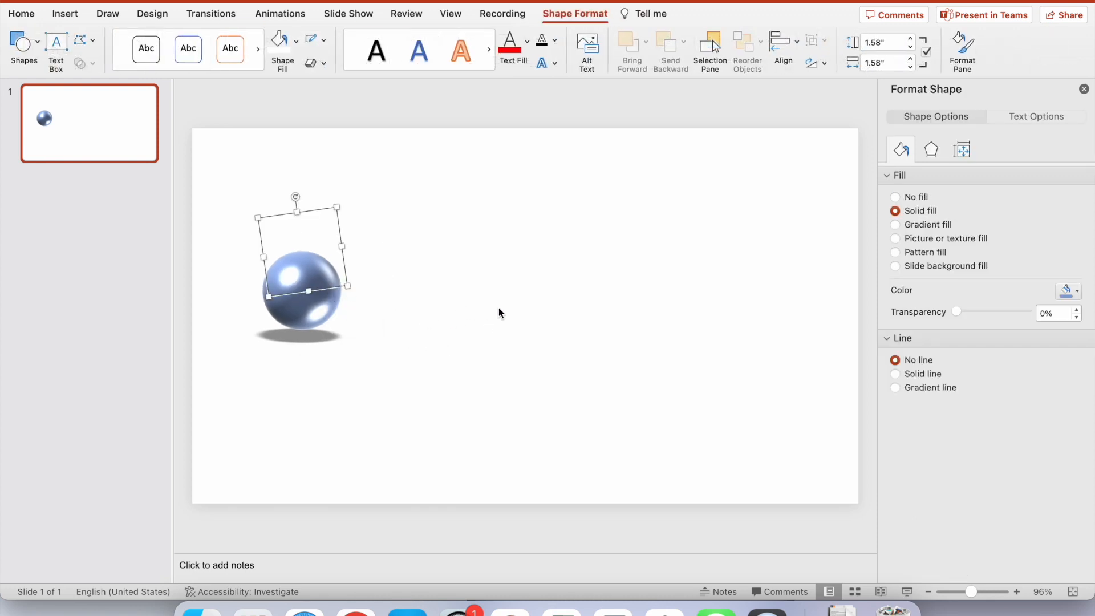
pyautogui.click(336, 349)
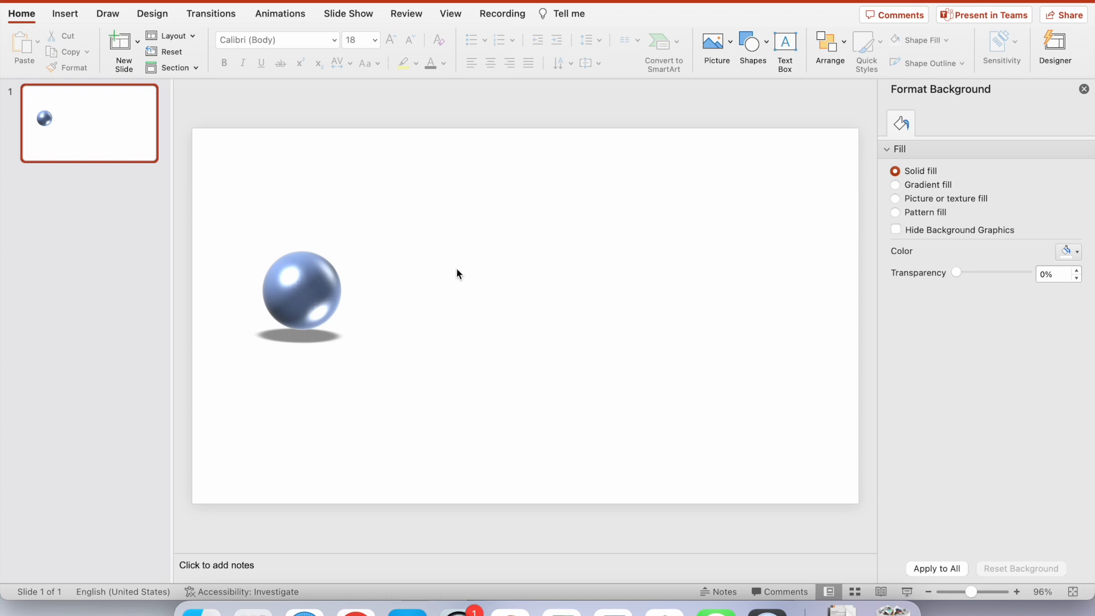
# Draw a second circle near the slide's center, lock its aspect ratio and set its size to 4 cm.
pyautogui.click(64, 14)
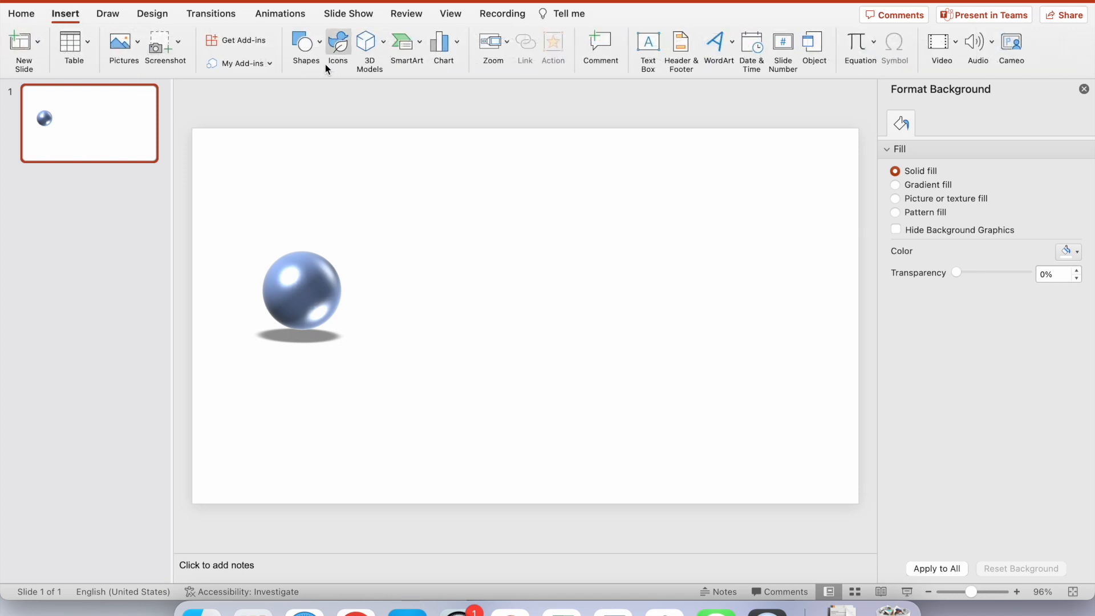
pyautogui.click(306, 46)
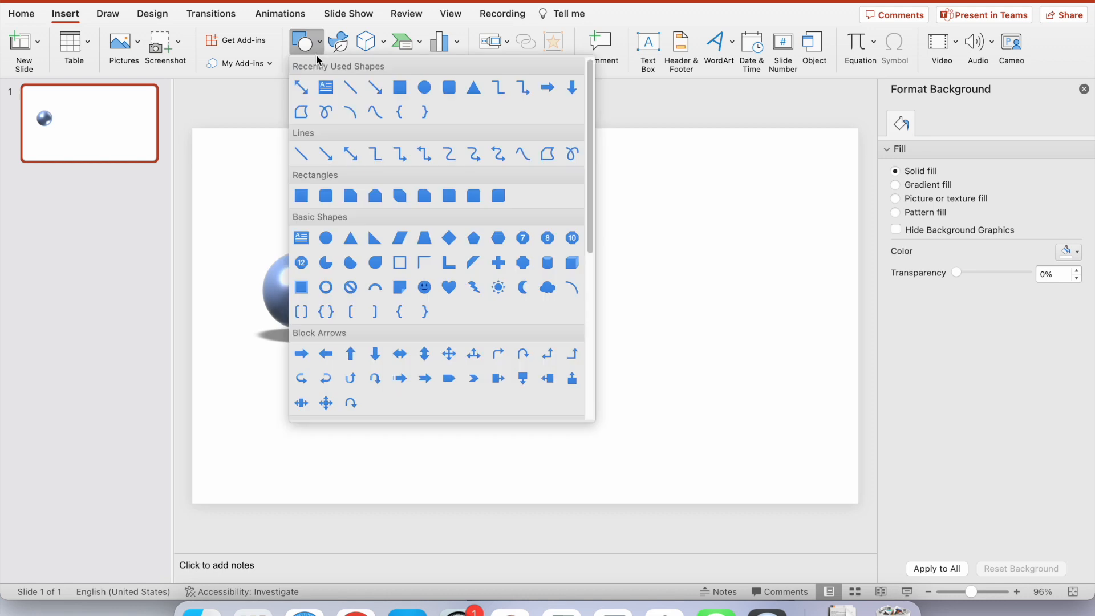
pyautogui.click(425, 88)
pyautogui.moveTo(465, 272); pyautogui.dragTo(540, 346)
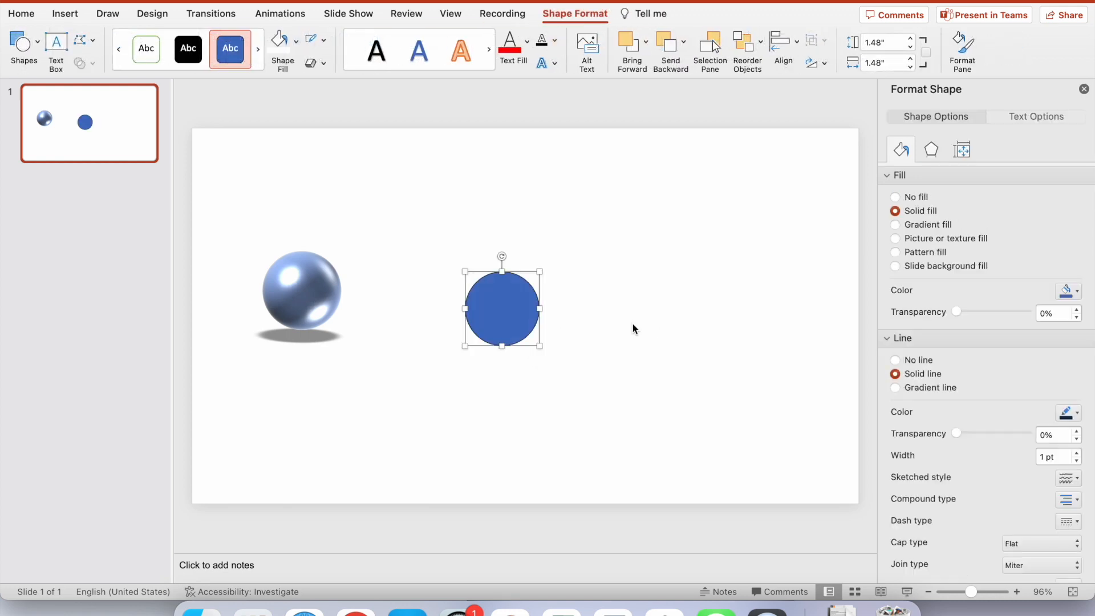
pyautogui.click(925, 52)
pyautogui.click(878, 43)
pyautogui.write('4cm')
pyautogui.press('Return')
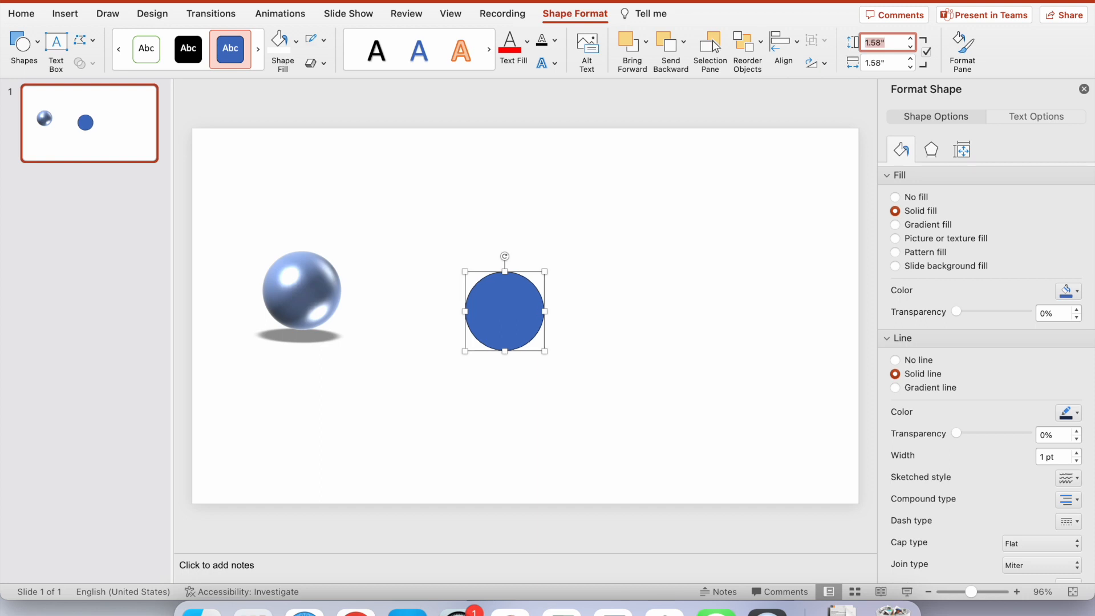
# Give the second circle a 3-D depth of 4 cm.
pyautogui.click(930, 150)
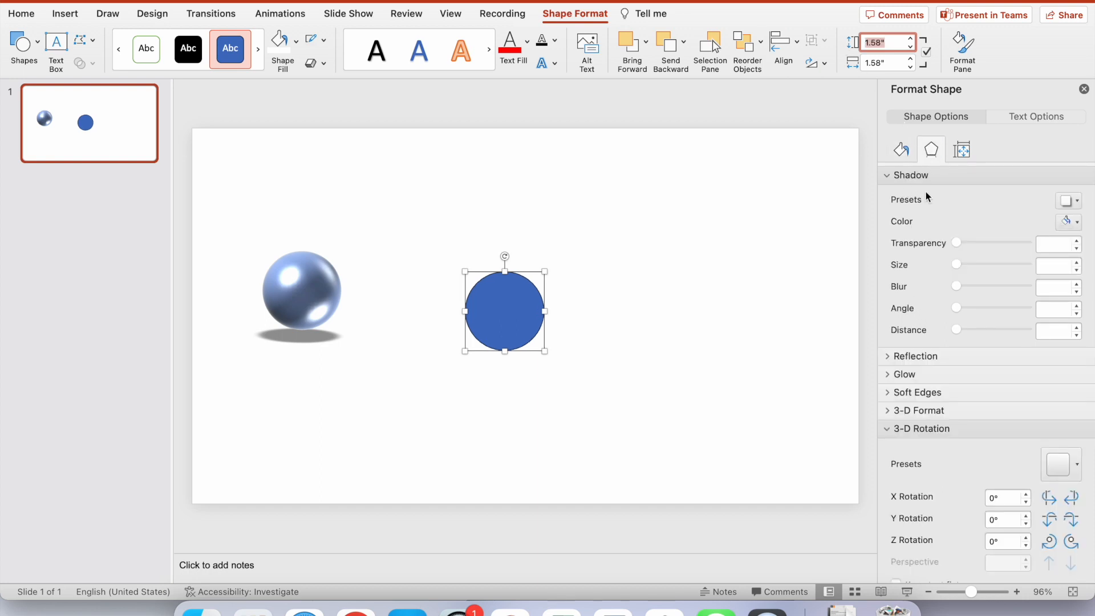
pyautogui.click(897, 180)
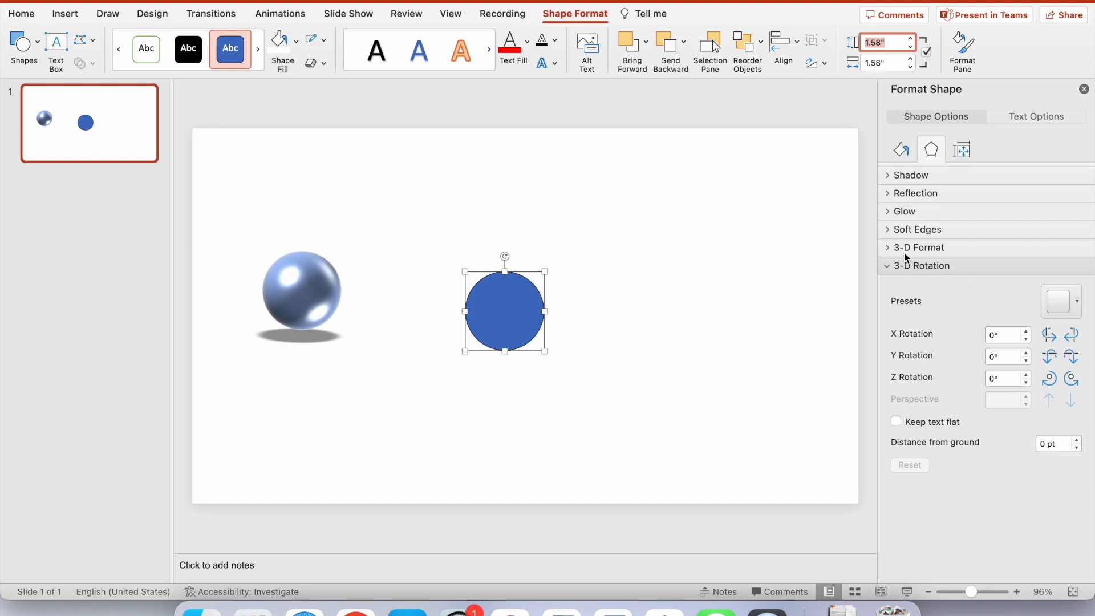
pyautogui.click(890, 263)
pyautogui.click(895, 247)
pyautogui.scroll(-1, 968, 350)
pyautogui.scroll(-2, 968, 349)
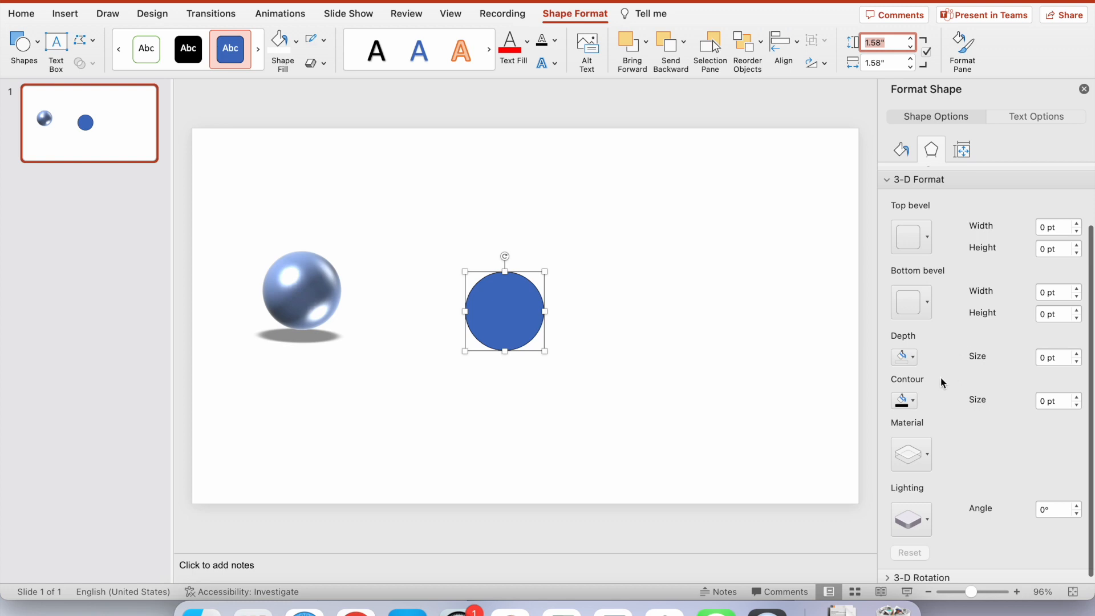
pyautogui.scroll(-1, 941, 378)
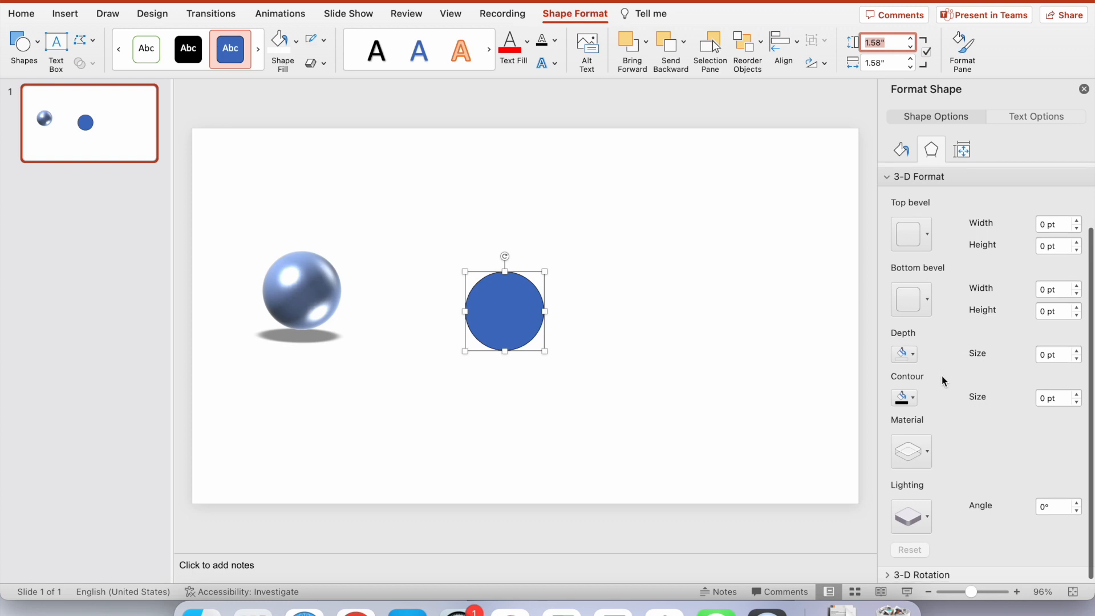
pyautogui.click(915, 353)
pyautogui.click(914, 354)
pyautogui.click(1058, 356)
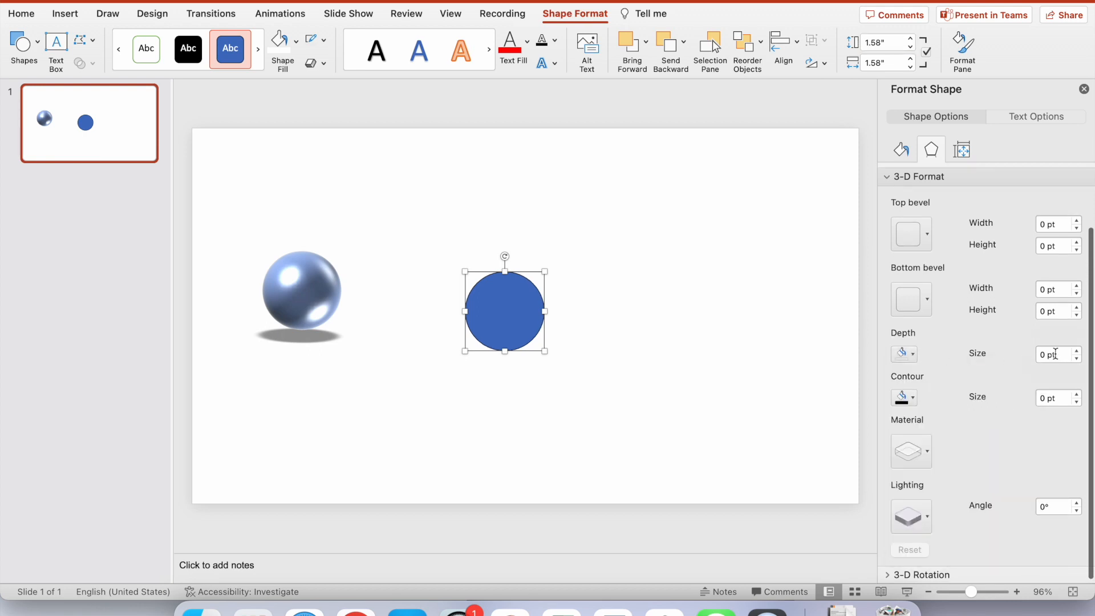
pyautogui.write('4cm')
pyautogui.press('Return')
# Apply the Parallel 3-D rotation preset with X 296° and Y 18° to the extruded circle and rotate the cylinder upright on the slide.
pyautogui.scroll(-1, 1020, 365)
pyautogui.click(895, 176)
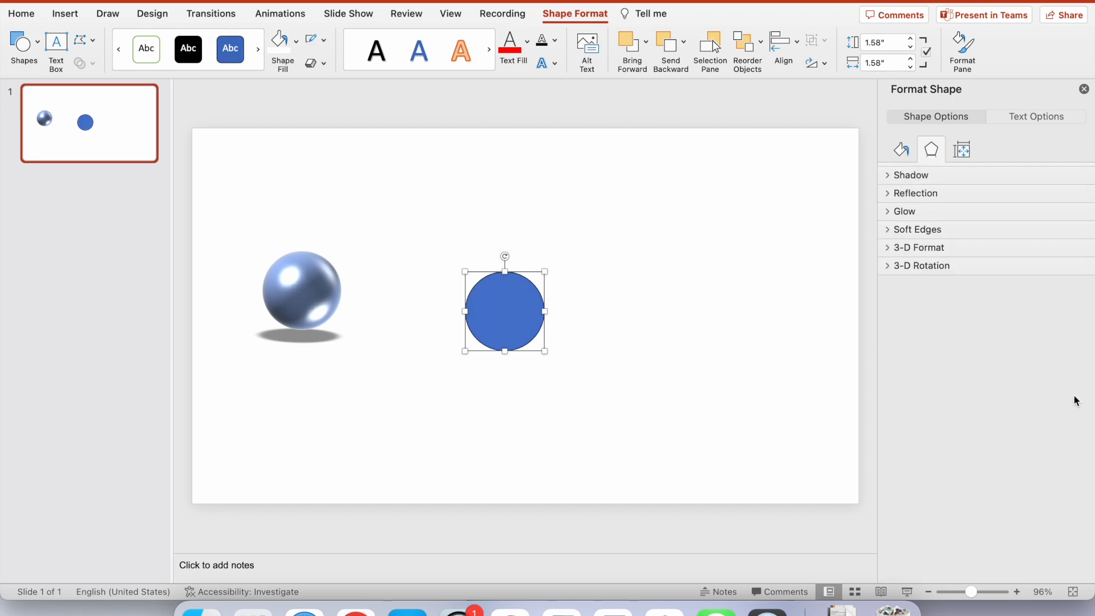
pyautogui.click(915, 267)
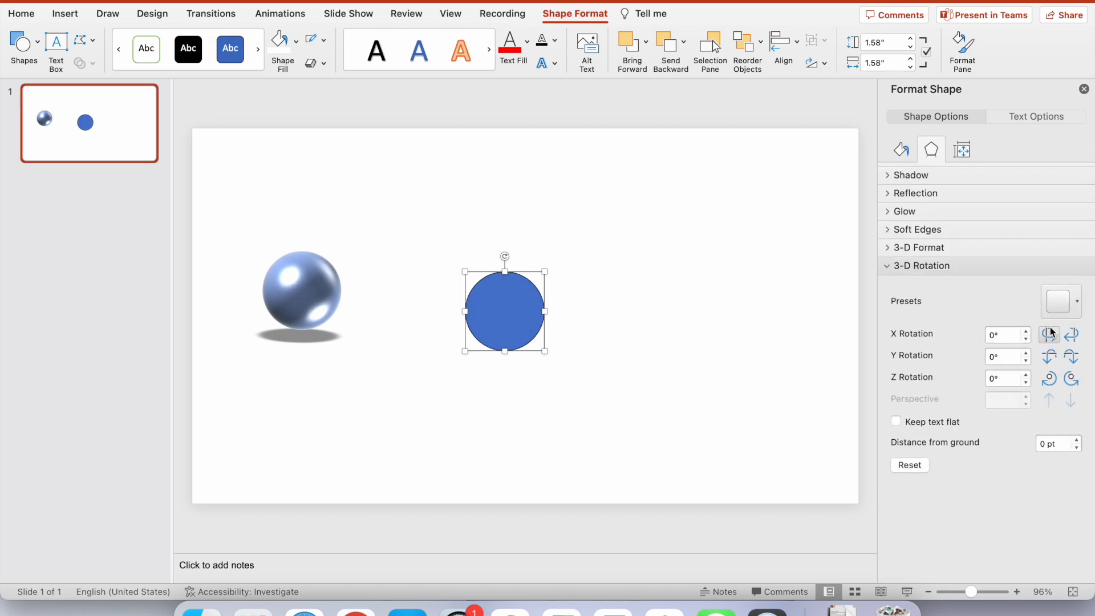
pyautogui.click(1063, 311)
pyautogui.click(1004, 108)
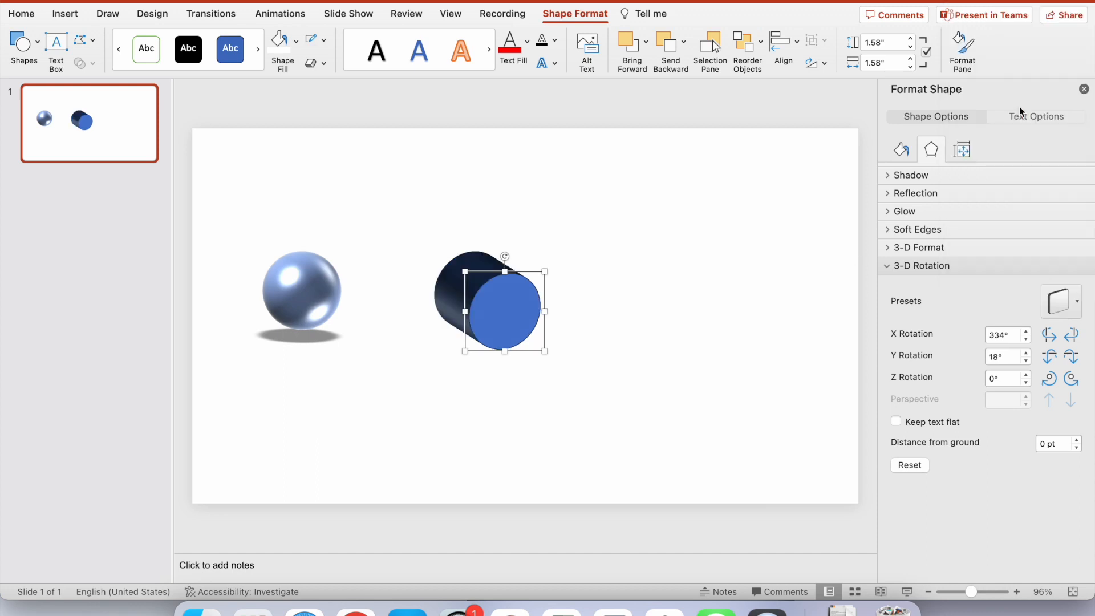
pyautogui.click(1063, 307)
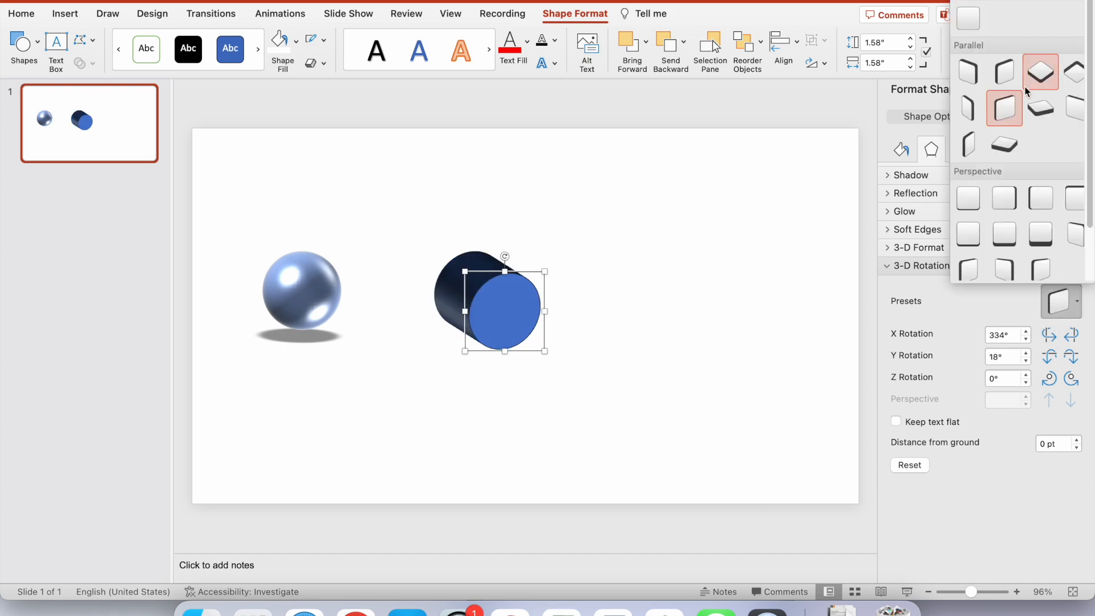
pyautogui.click(968, 150)
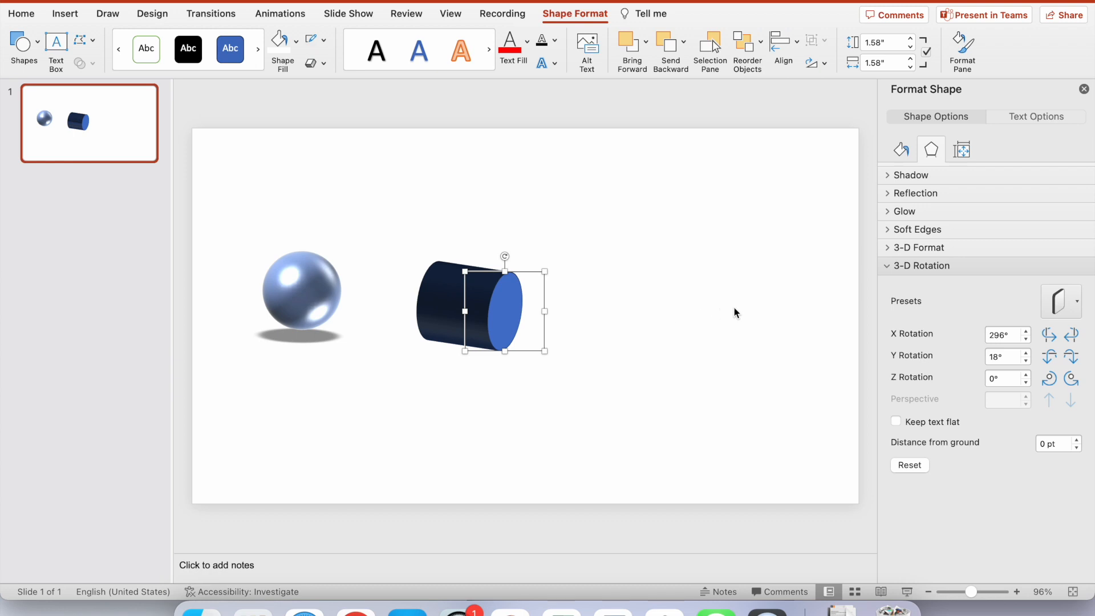
pyautogui.moveTo(505, 256); pyautogui.dragTo(308, 337)
pyautogui.moveTo(449, 318); pyautogui.dragTo(448, 318)
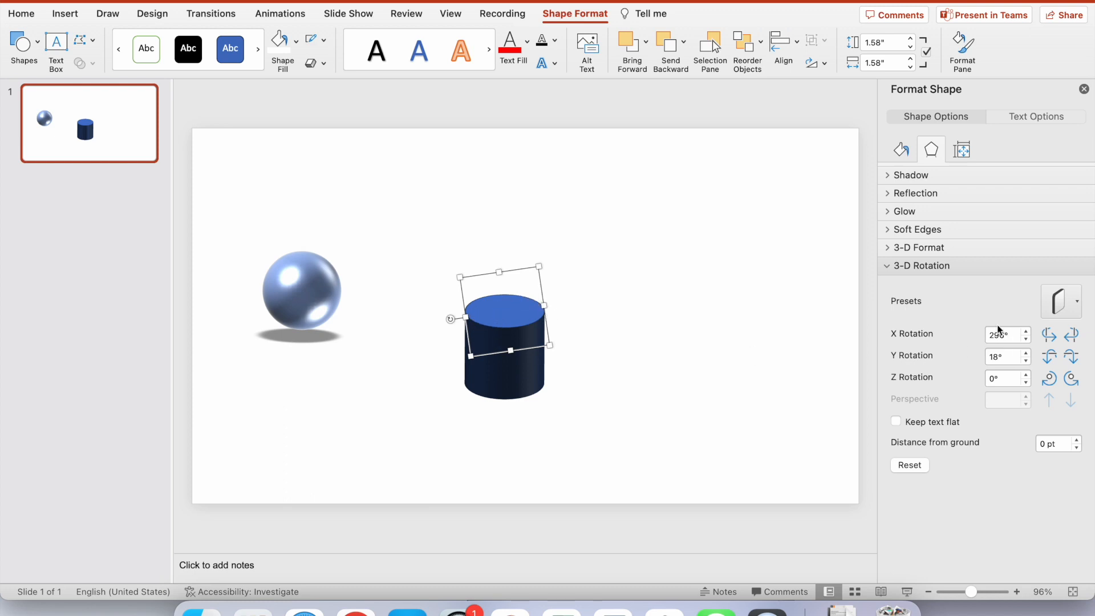
# Add a rounded top bevel to the cylinder, 1 cm wide and 1 cm high.
pyautogui.click(890, 268)
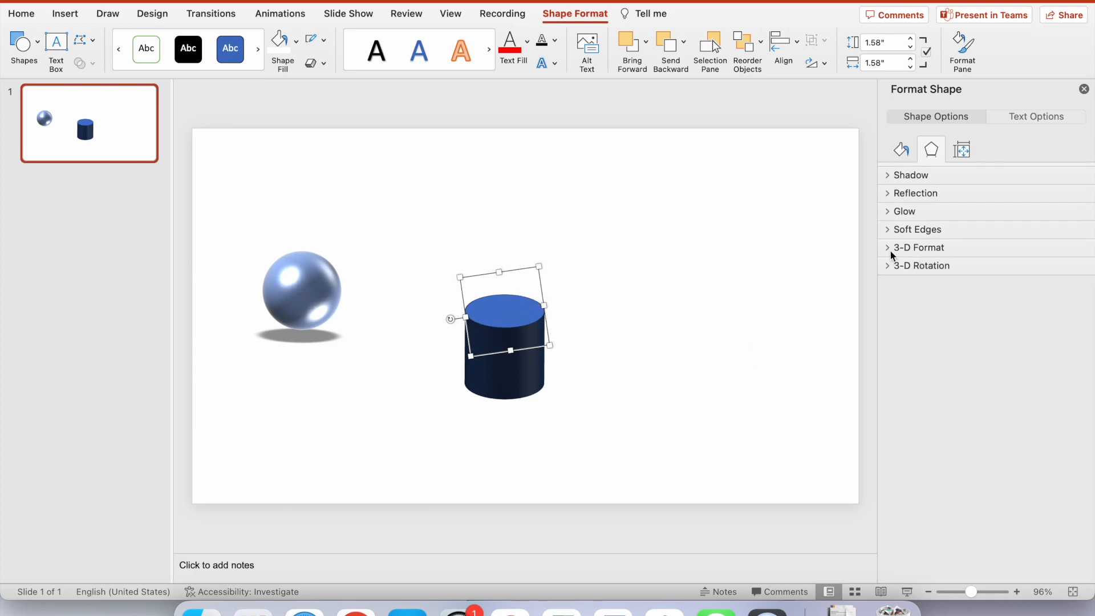
pyautogui.click(891, 249)
pyautogui.click(928, 309)
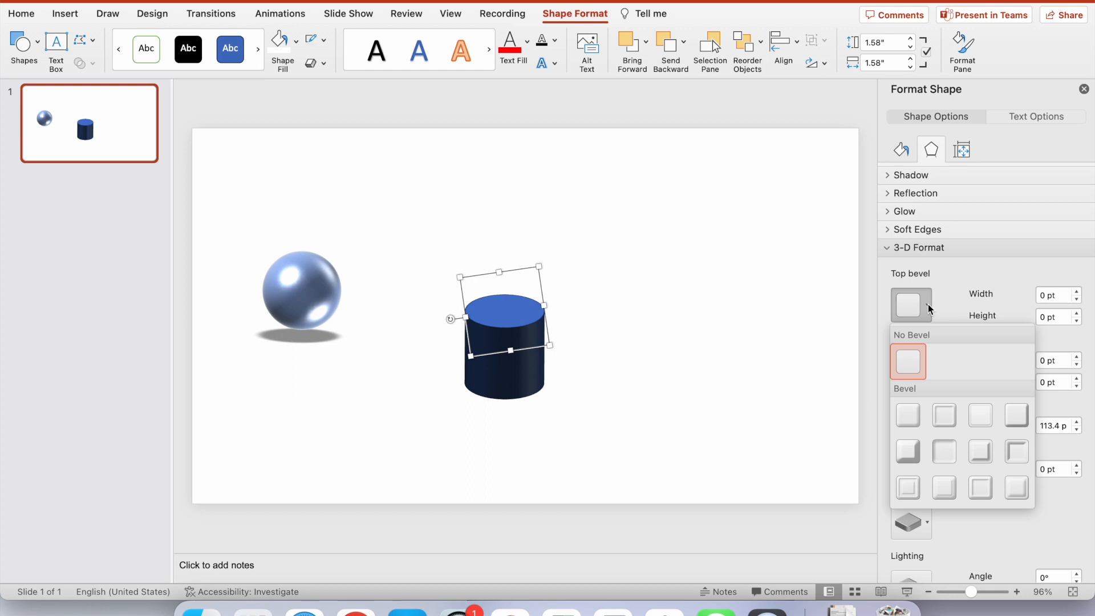
pyautogui.click(918, 417)
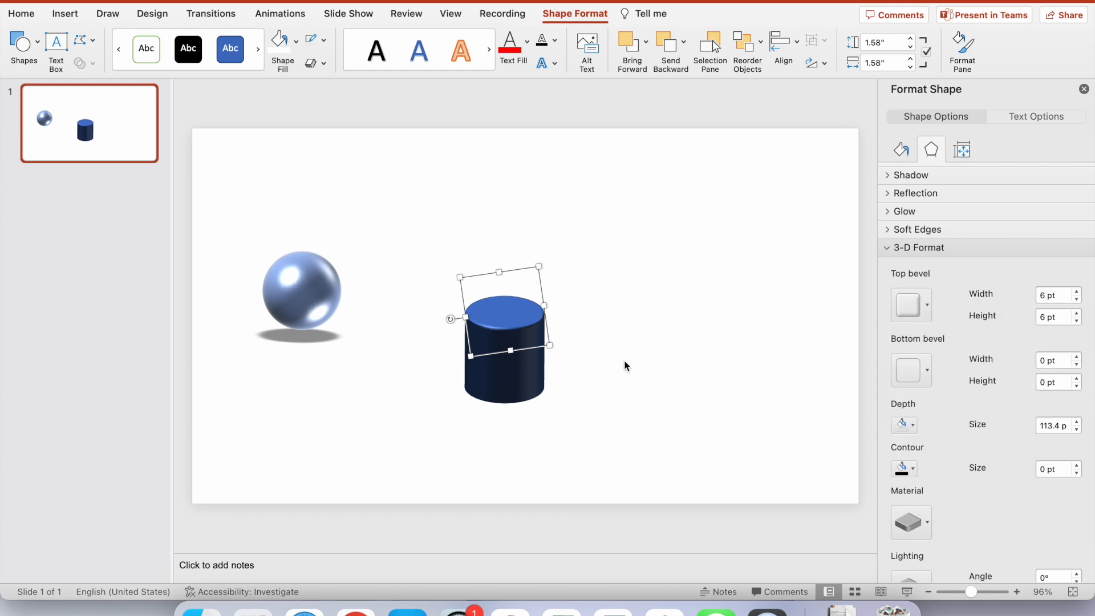
pyautogui.click(1069, 297)
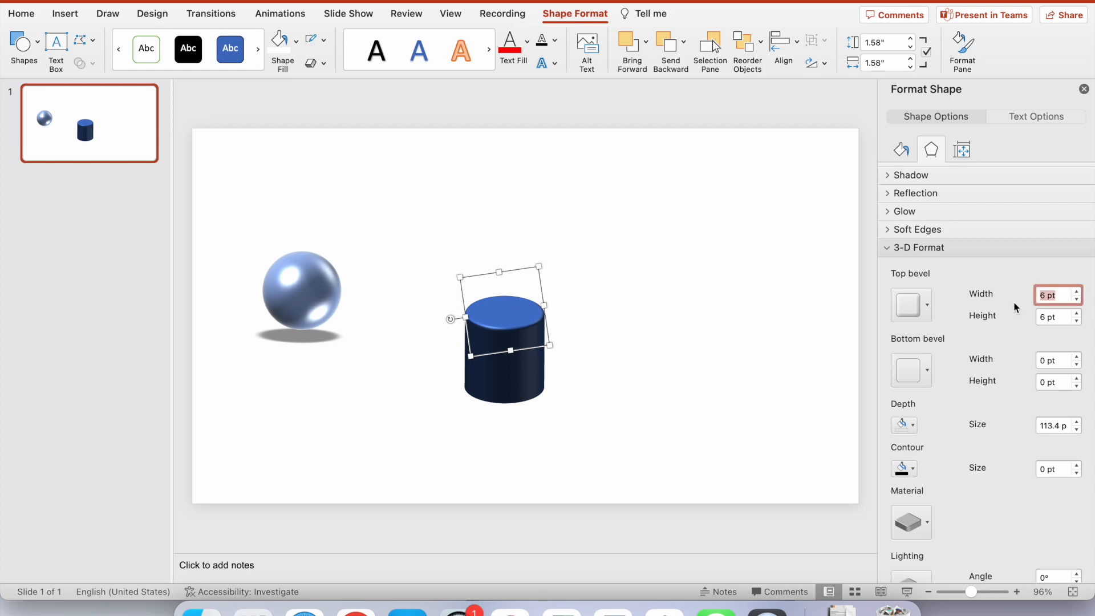
pyautogui.write('1cm')
pyautogui.press('Return')
pyautogui.press('Tab')
pyautogui.write('1')
pyautogui.press('Return')
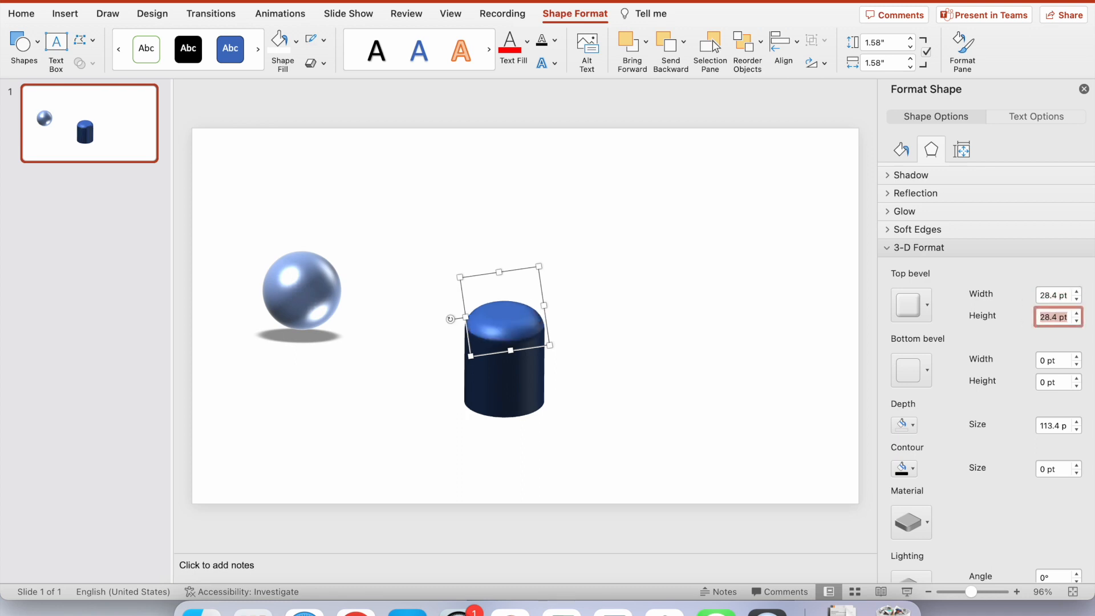
# Move the cylinder up and left, closer to the sphere, and leave it deselected.
pyautogui.click(660, 418)
pyautogui.moveTo(507, 348); pyautogui.dragTo(456, 288)
pyautogui.click(547, 323)
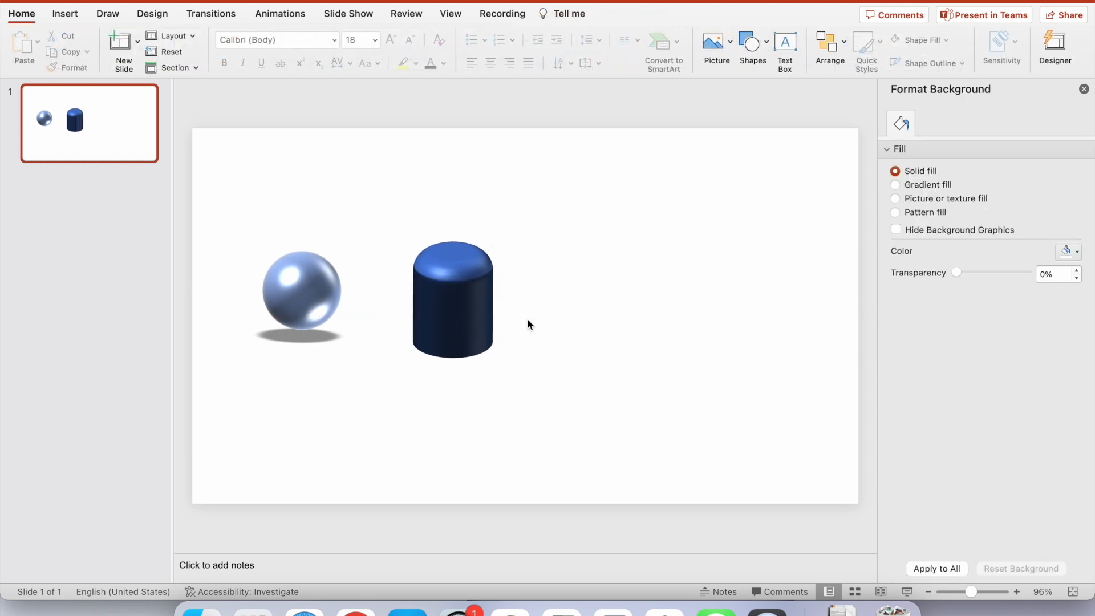
# Draw an isosceles triangle about 1.38" high and 1.6" wide to the right of the cylinder.
pyautogui.click(485, 309)
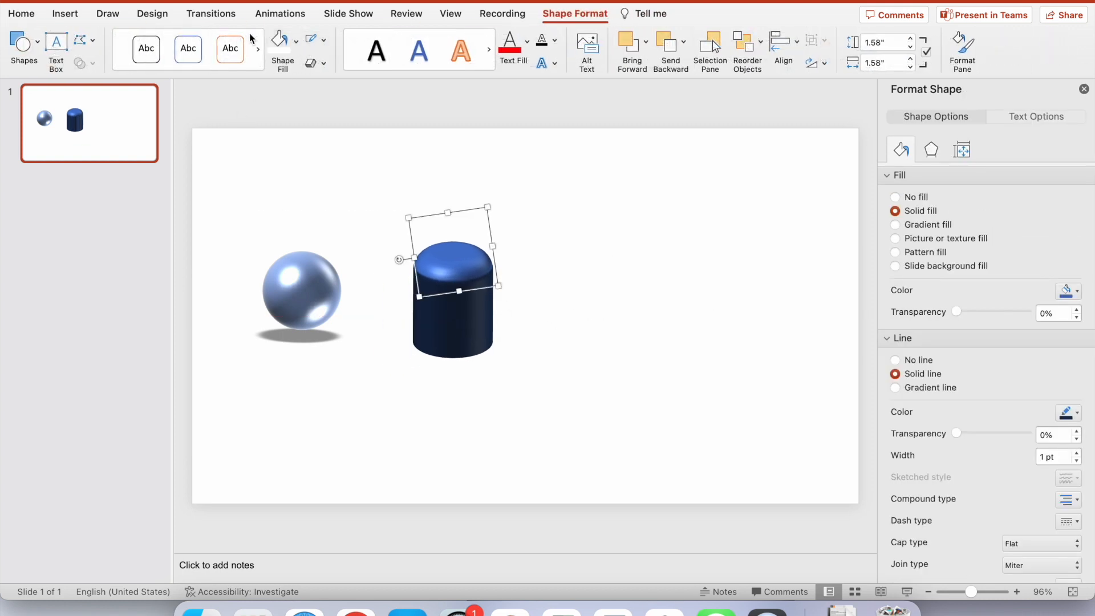
pyautogui.click(73, 14)
pyautogui.click(317, 49)
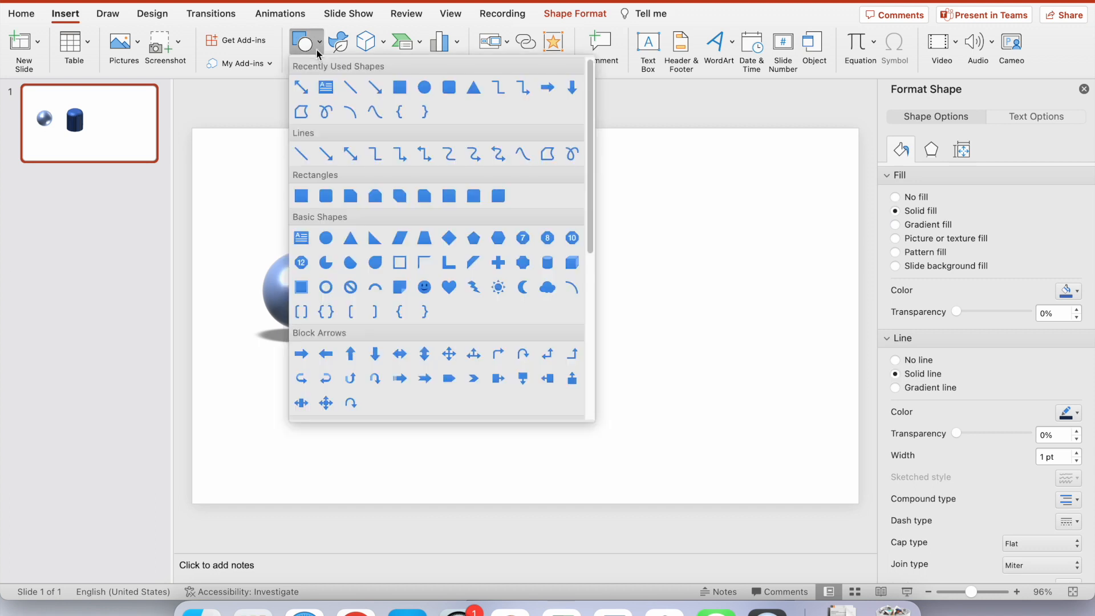
pyautogui.click(476, 96)
pyautogui.moveTo(660, 295)
pyautogui.mouseDown()
pyautogui.moveTo(714, 366)
pyautogui.moveTo(742, 376)
pyautogui.moveTo(660, 340)
pyautogui.mouseUp()
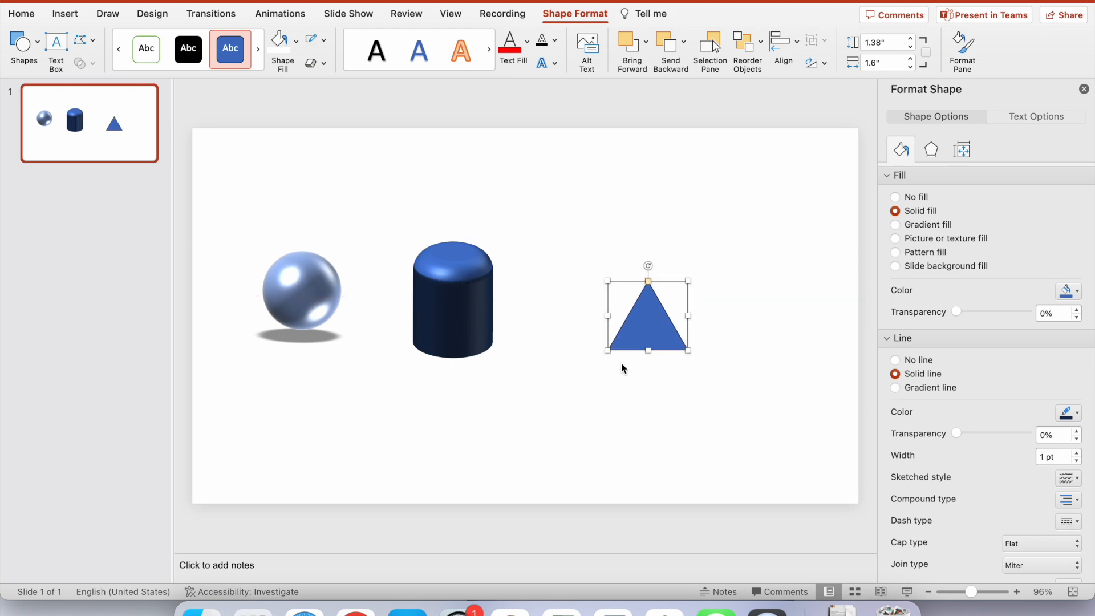
# Give the triangle a 3-D depth of 4 cm.
pyautogui.click(939, 149)
pyautogui.scroll(-3, 951, 365)
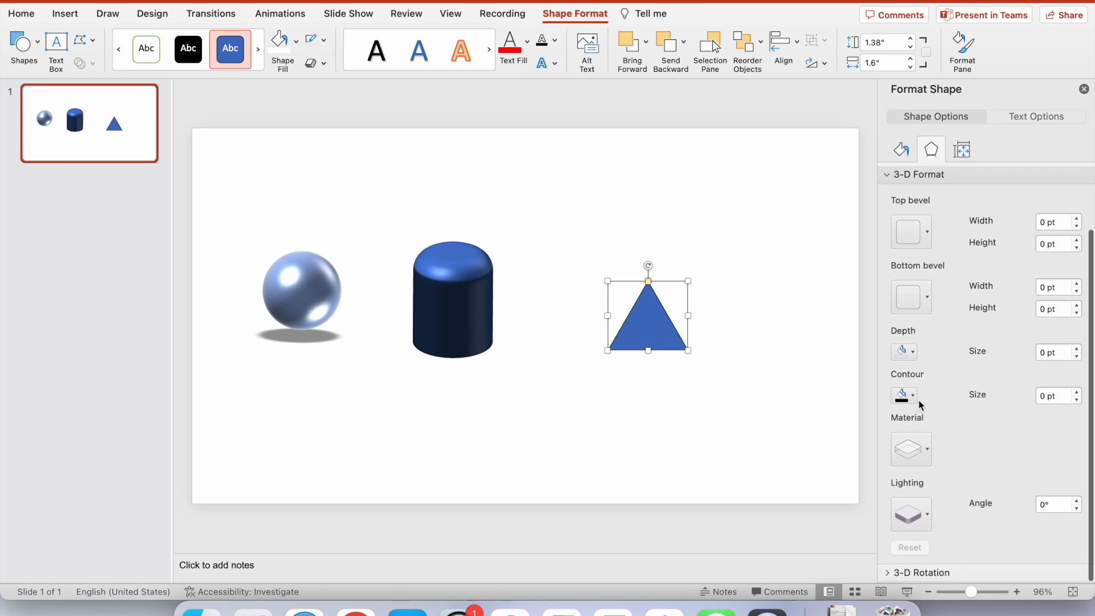
pyautogui.click(1063, 352)
pyautogui.write('4 cm')
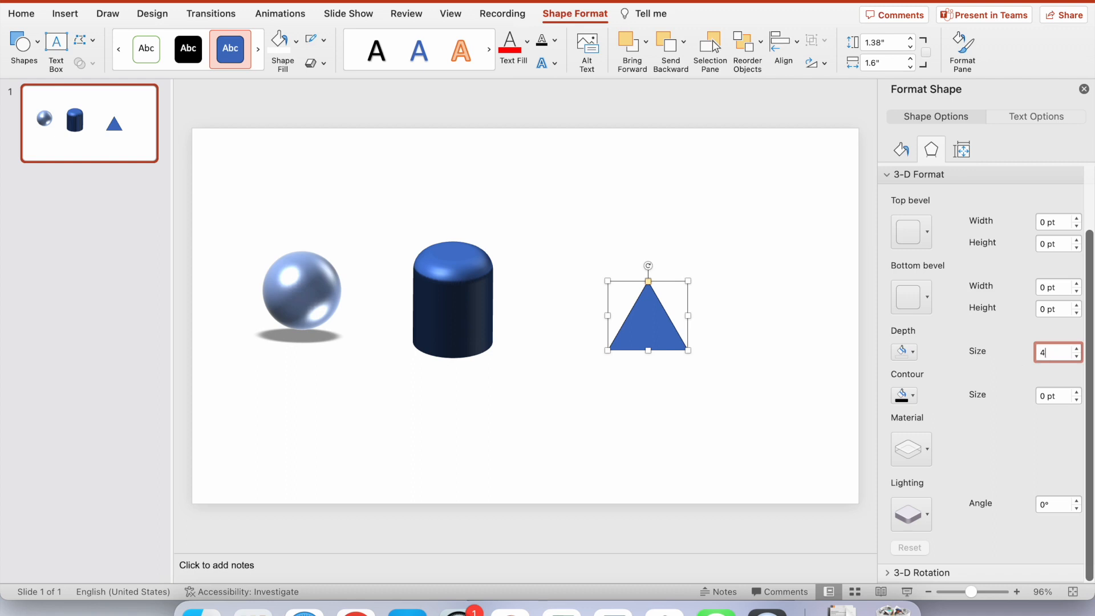
pyautogui.press('Return')
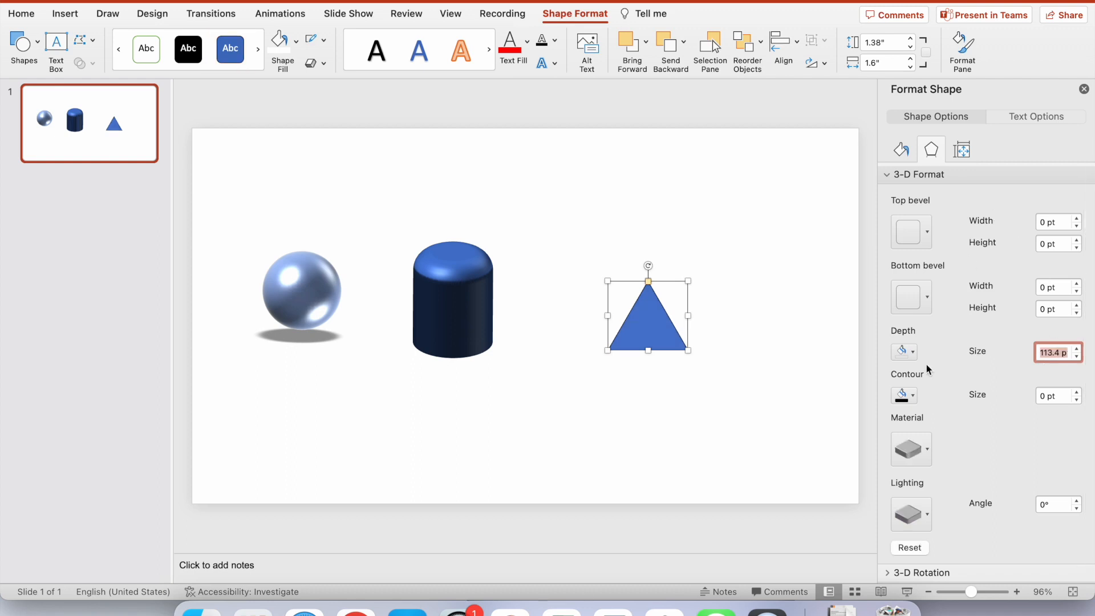
# Apply the second Parallel 3-D rotation preset to the triangle to show it as an angled prism.
pyautogui.click(889, 176)
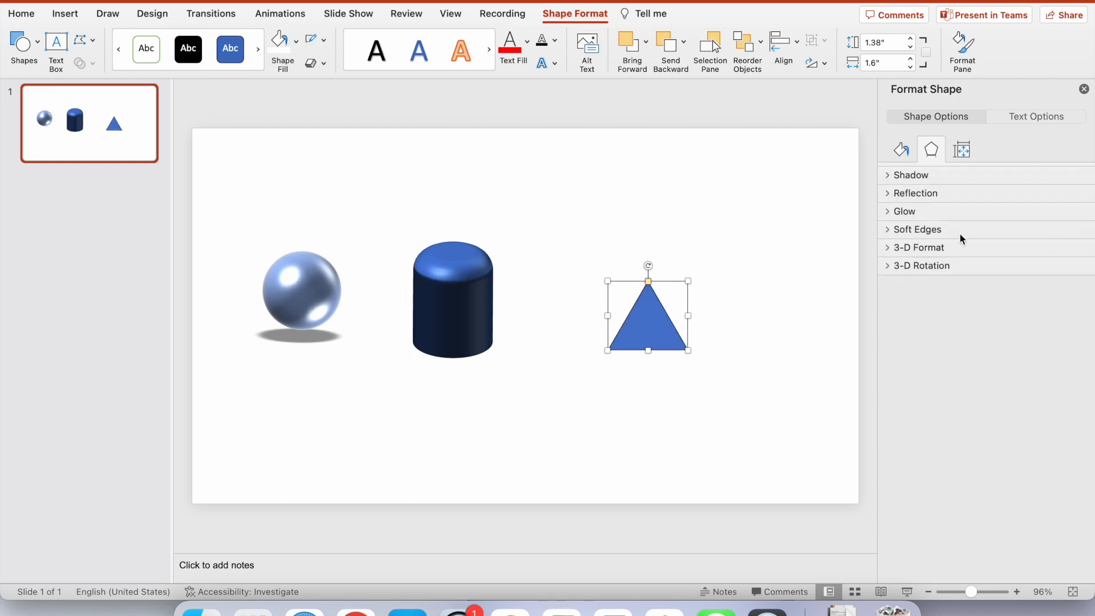
pyautogui.click(952, 266)
pyautogui.click(1046, 312)
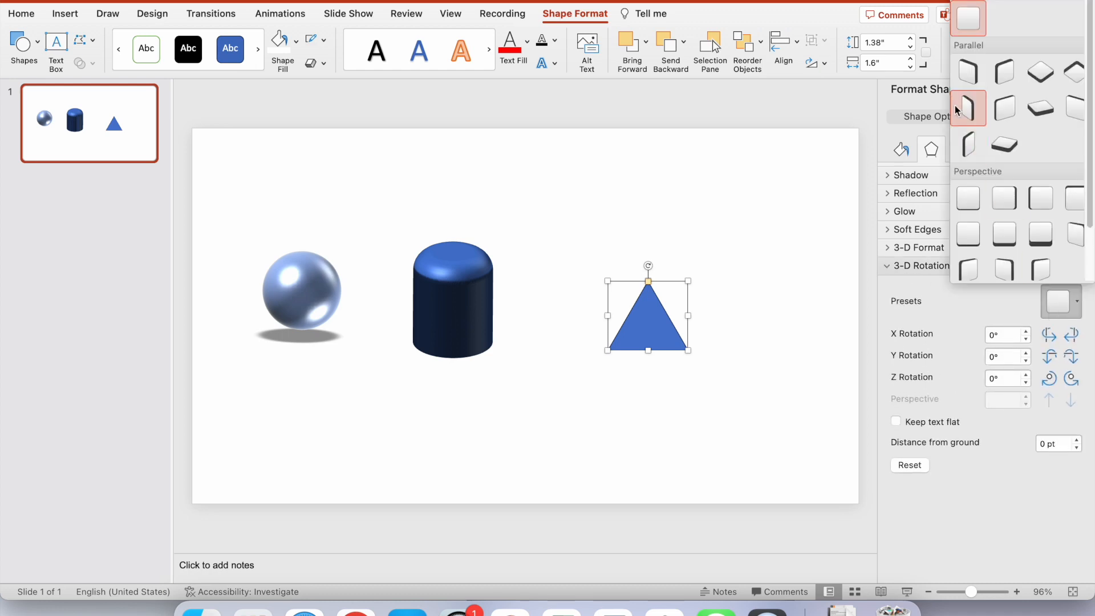
pyautogui.click(1004, 72)
# Move the triangular prism up and slightly left, and leave it deselected.
pyautogui.moveTo(638, 318)
pyautogui.mouseDown()
pyautogui.moveTo(631, 291)
pyautogui.moveTo(638, 308)
pyautogui.mouseUp()
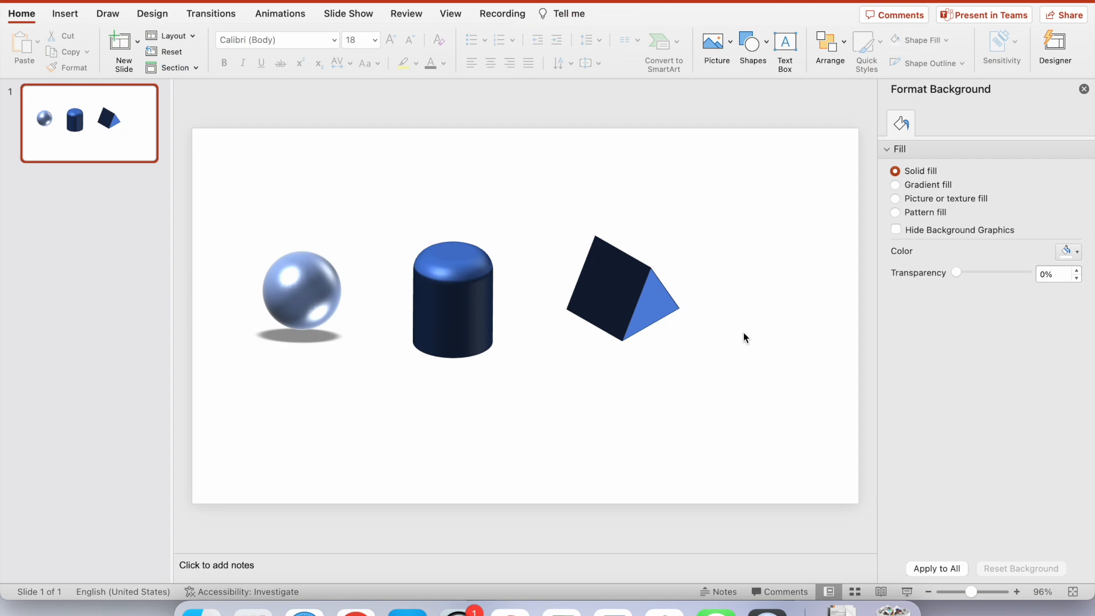
pyautogui.moveTo(645, 298); pyautogui.dragTo(638, 255)
pyautogui.click(687, 312)
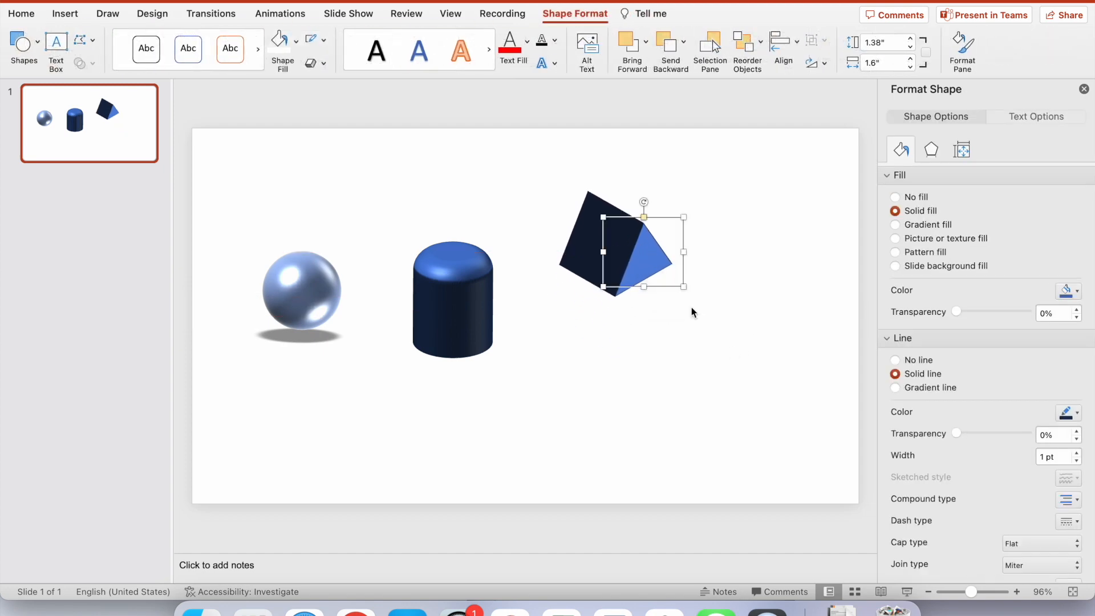
pyautogui.click(715, 340)
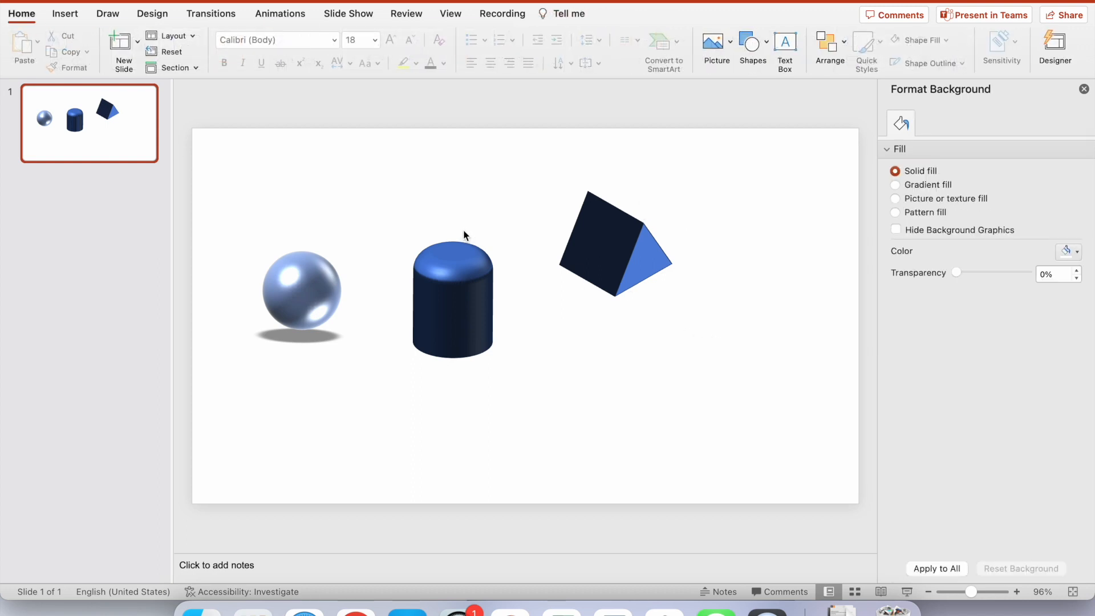
# Draw a circle about 2.39" in diameter below and right of the prism, and dismiss the update notice.
pyautogui.click(628, 247)
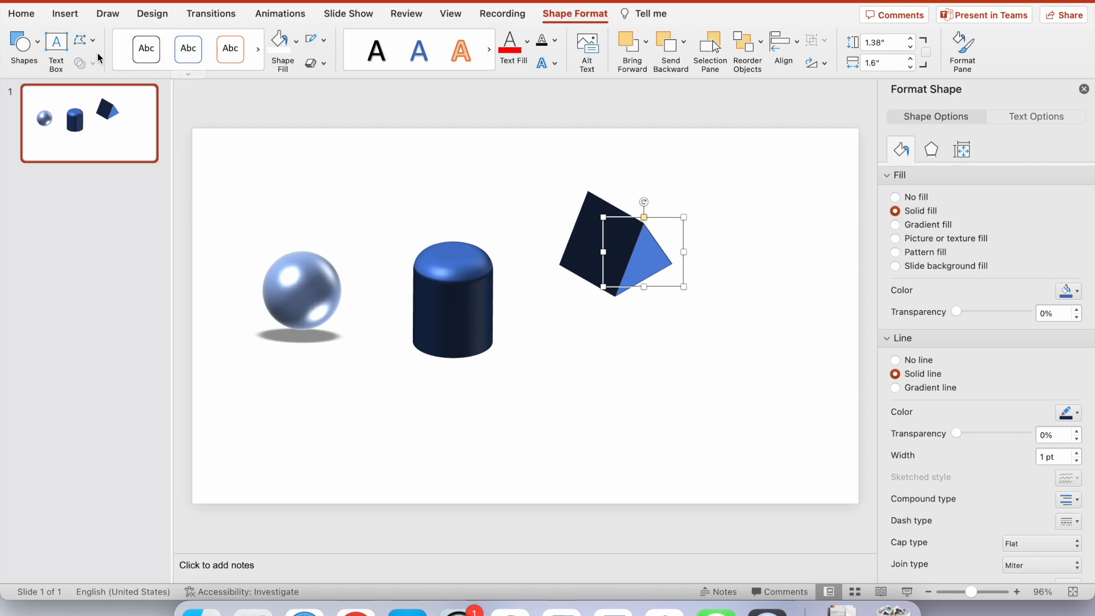
pyautogui.click(37, 47)
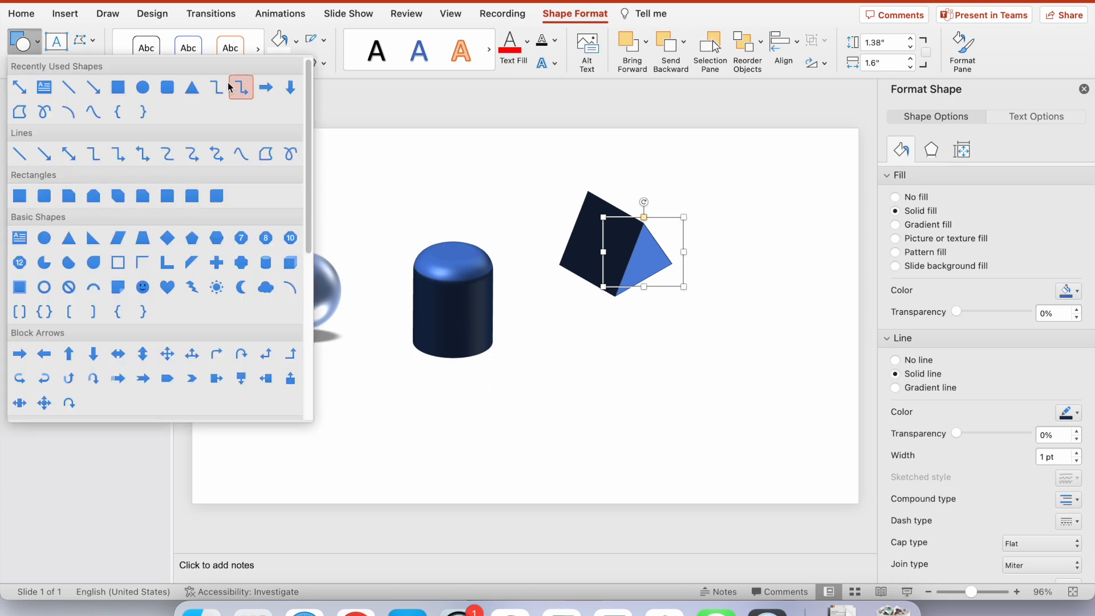
pyautogui.click(143, 86)
pyautogui.moveTo(649, 345); pyautogui.dragTo(768, 463)
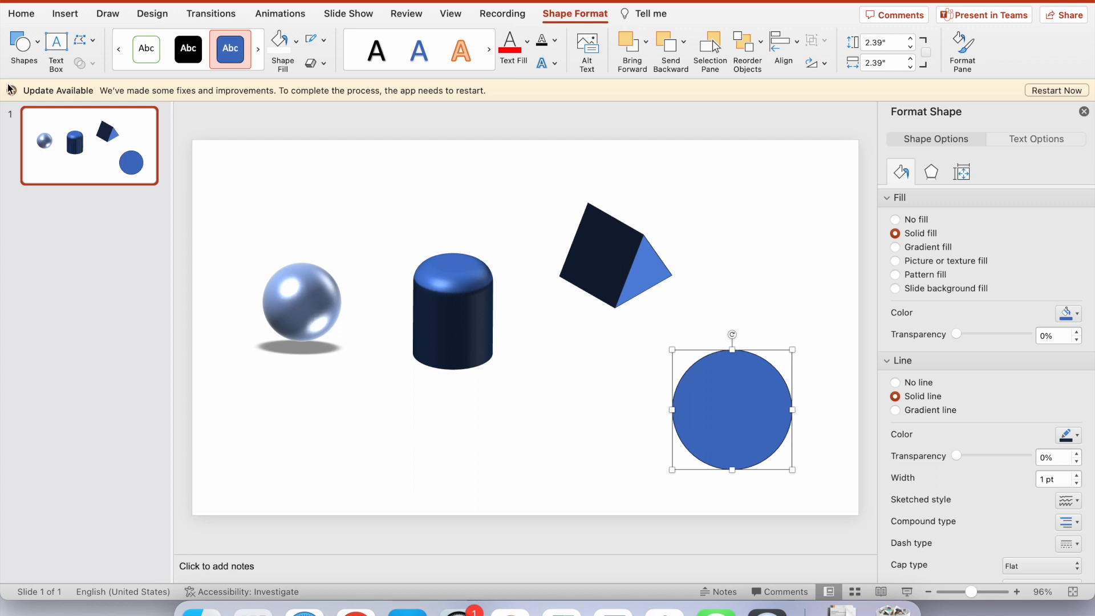
pyautogui.click(11, 91)
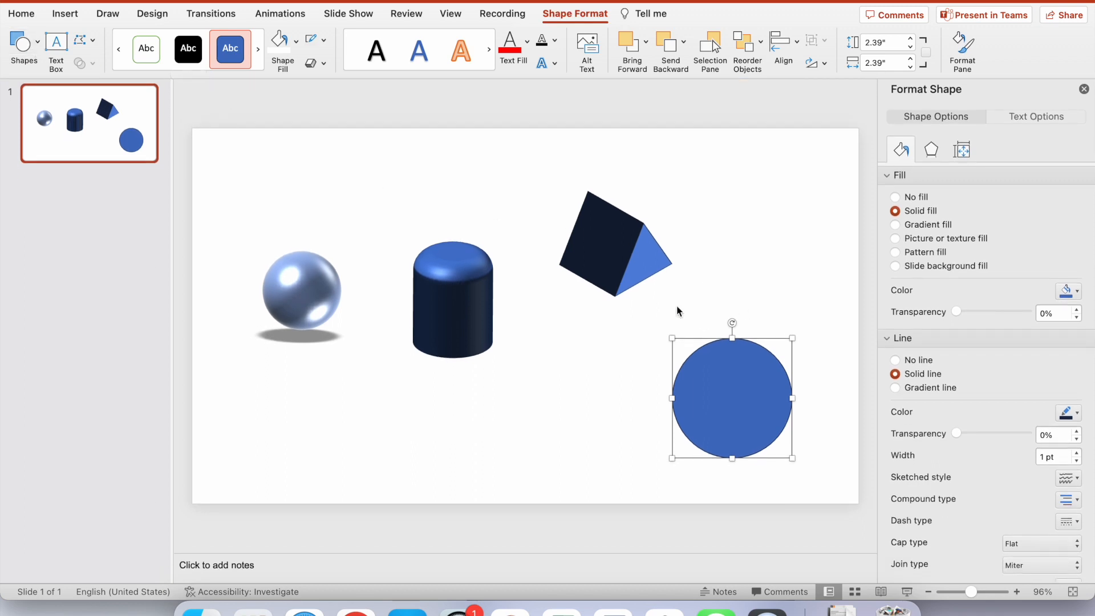
# Draw an isosceles triangle over the large circle's upper-right edge and rotate it counter-clockwise so one corner points right.
pyautogui.click(21, 45)
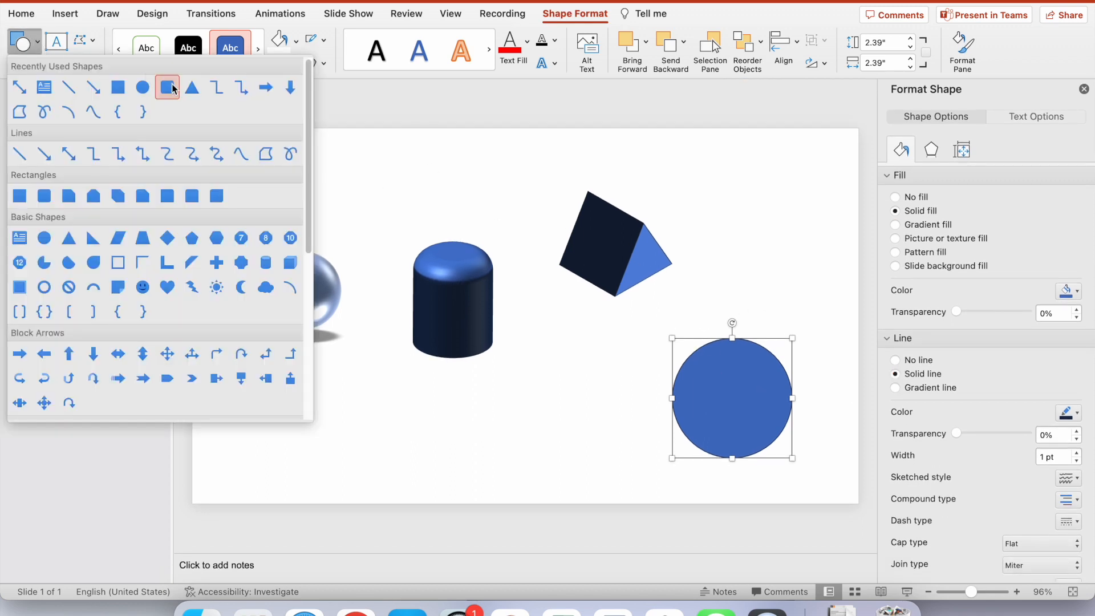
pyautogui.click(194, 91)
pyautogui.moveTo(728, 296); pyautogui.dragTo(821, 377)
pyautogui.moveTo(775, 281); pyautogui.dragTo(746, 286)
pyautogui.moveTo(785, 338)
pyautogui.mouseDown()
pyautogui.moveTo(765, 318)
pyautogui.moveTo(773, 325)
pyautogui.mouseUp()
# Subtract the overlapping triangle from the large circle, and move the notched circle slightly up and left.
pyautogui.click(754, 407)
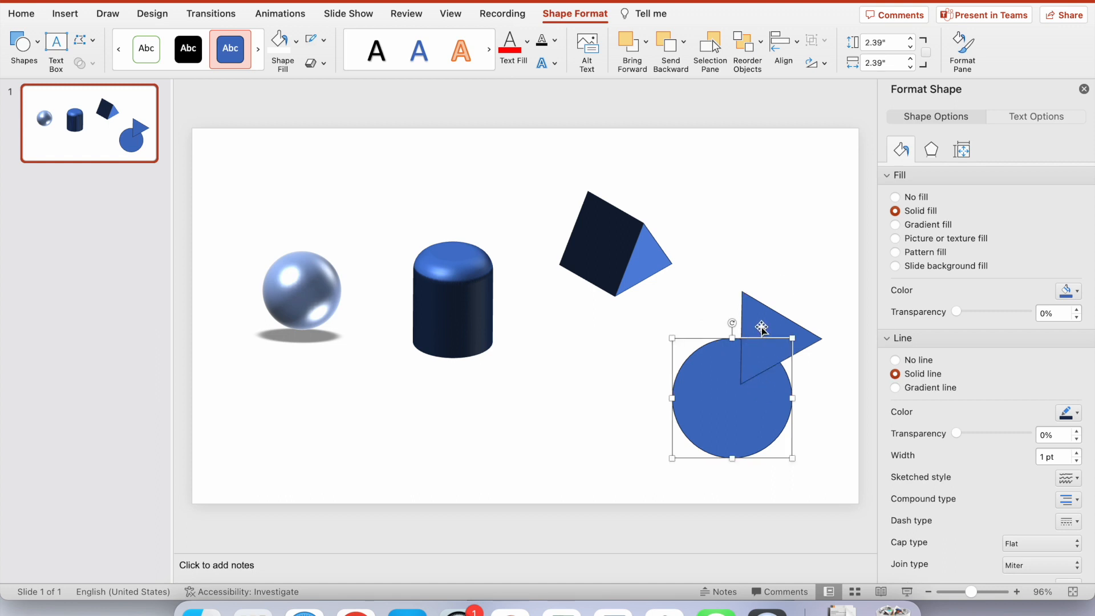
pyautogui.keyDown('shift'); pyautogui.click(778, 332); pyautogui.keyUp('shift')
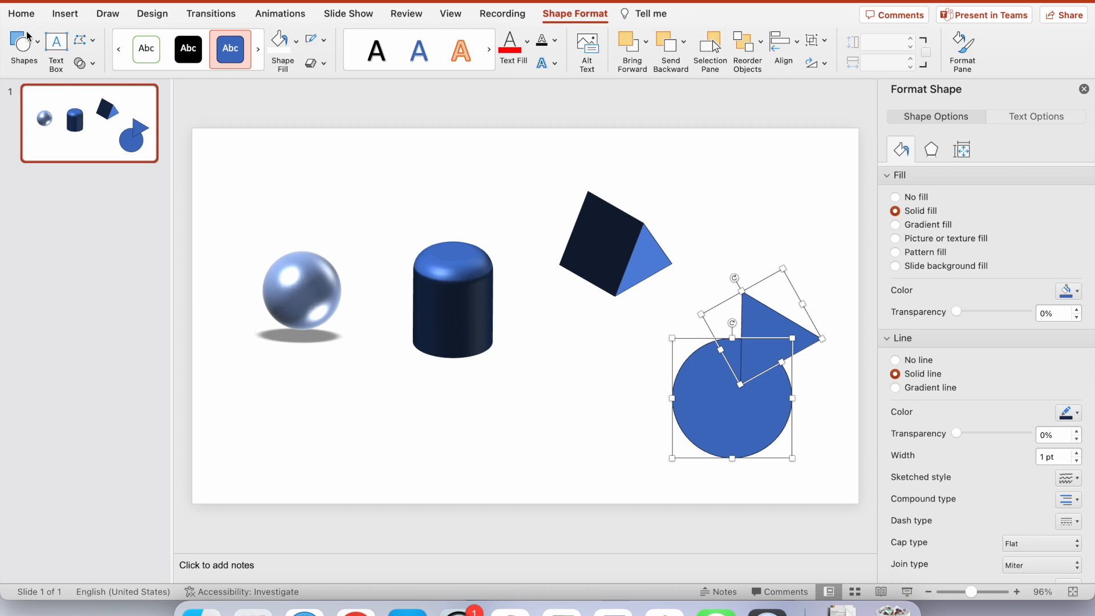
pyautogui.click(92, 64)
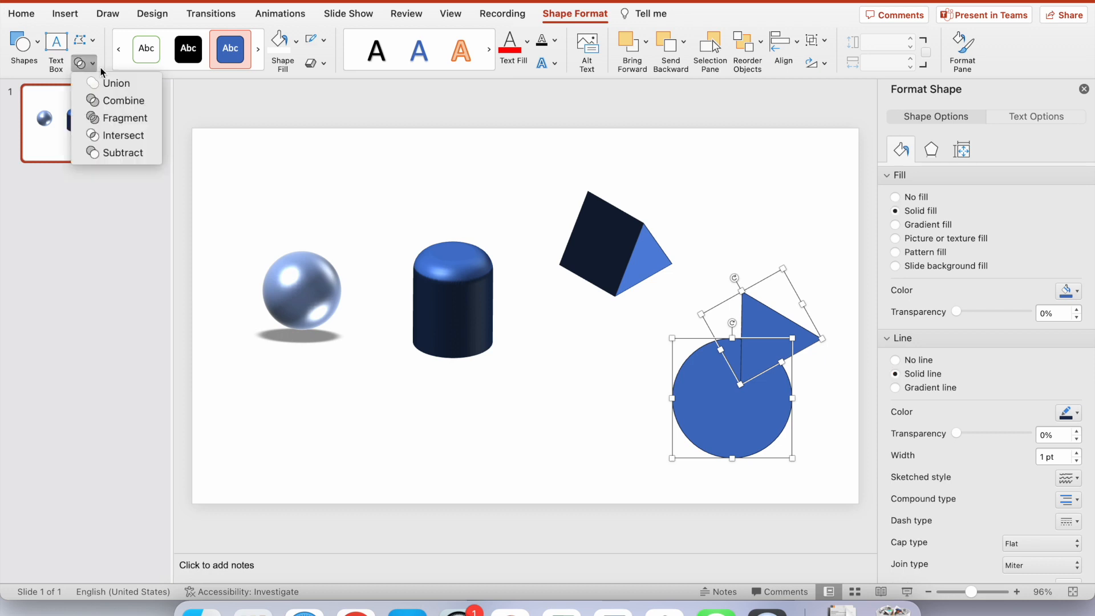
pyautogui.click(94, 68)
pyautogui.click(93, 67)
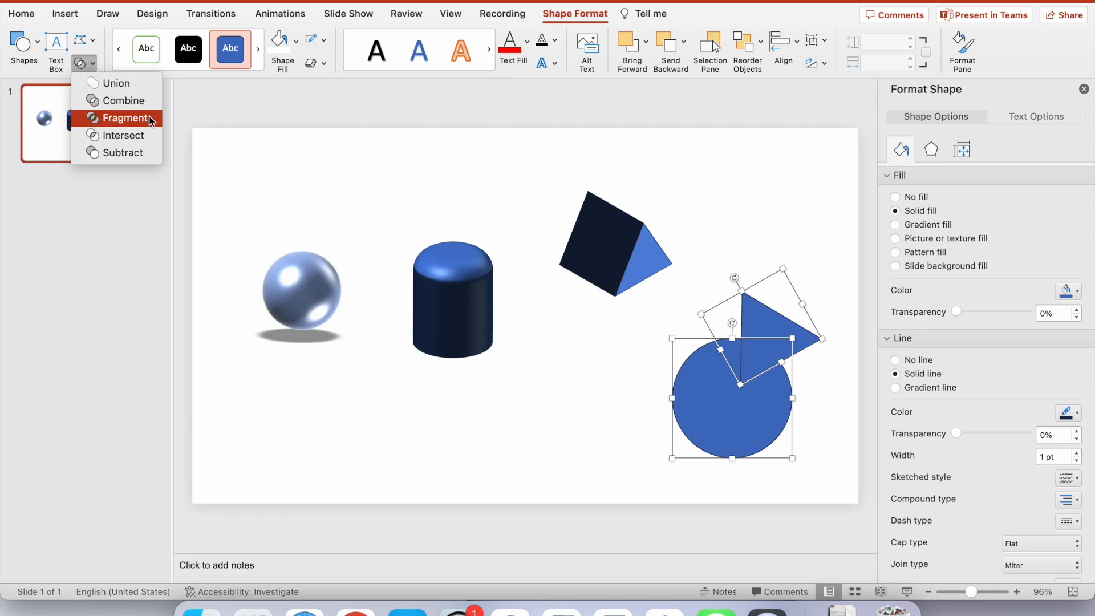
pyautogui.click(140, 155)
pyautogui.moveTo(735, 403)
pyautogui.mouseDown()
pyautogui.moveTo(728, 381)
pyautogui.moveTo(737, 399)
pyautogui.mouseUp()
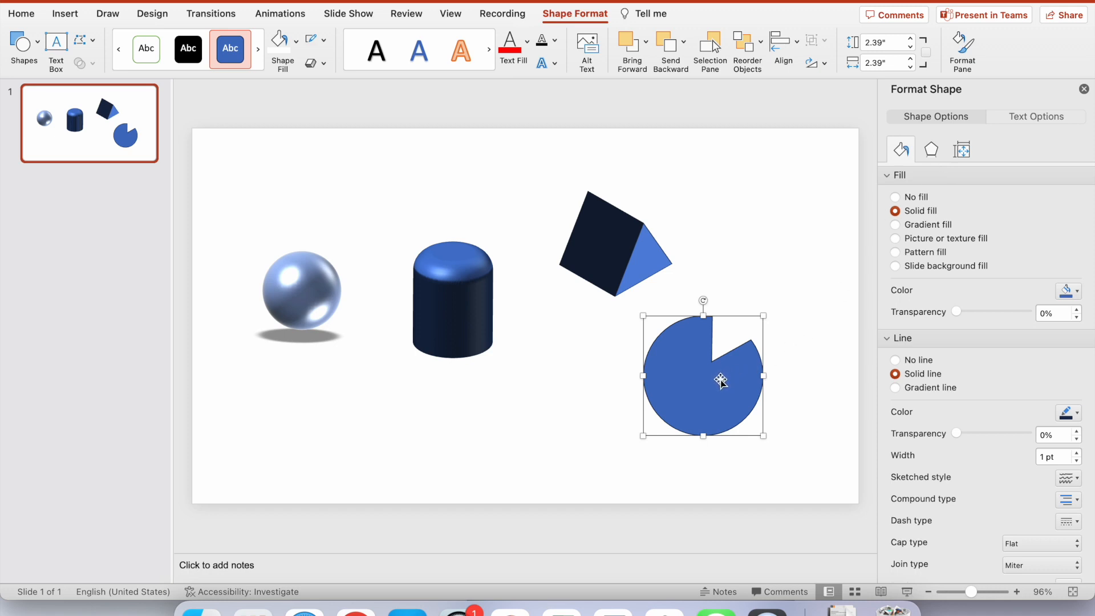
# Set the notched circle's 3-D depth size to 4 cm.
pyautogui.click(932, 152)
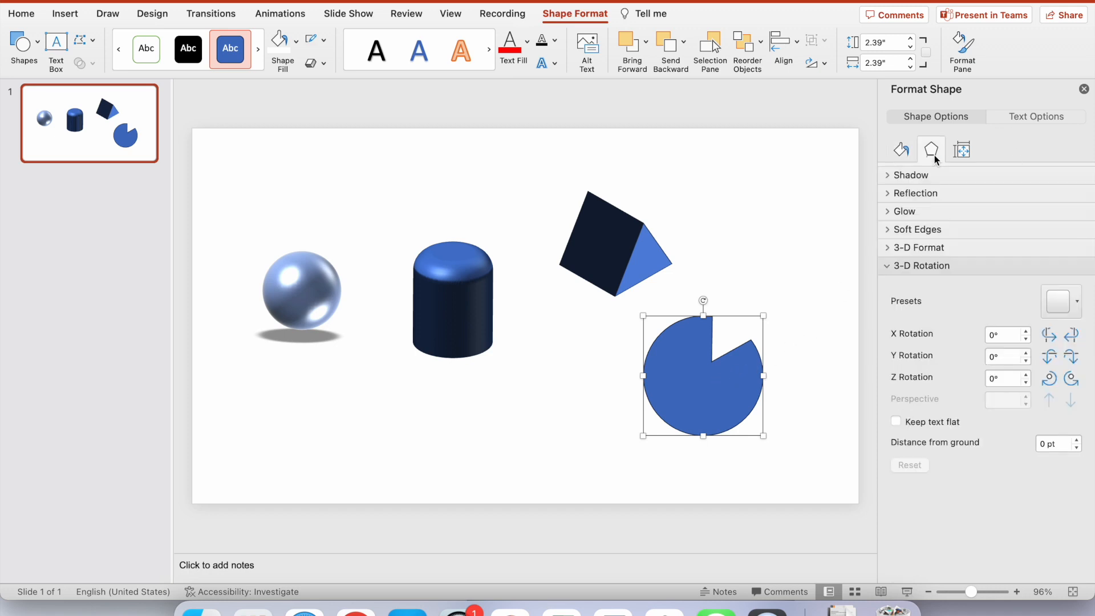
pyautogui.click(910, 267)
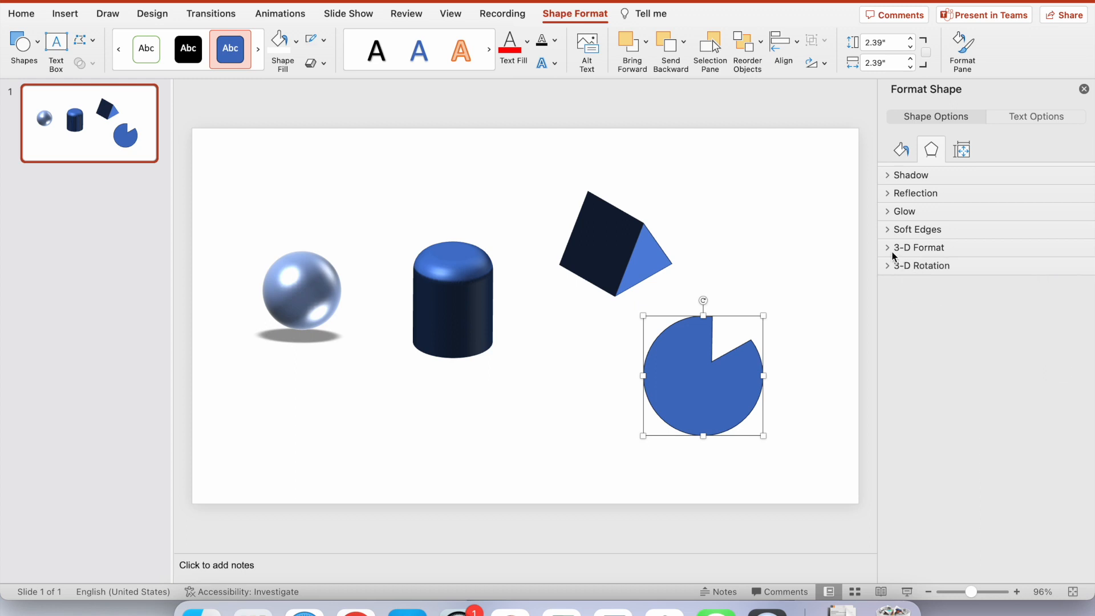
pyautogui.click(892, 249)
pyautogui.scroll(-1, 1017, 390)
pyautogui.scroll(-2, 1017, 390)
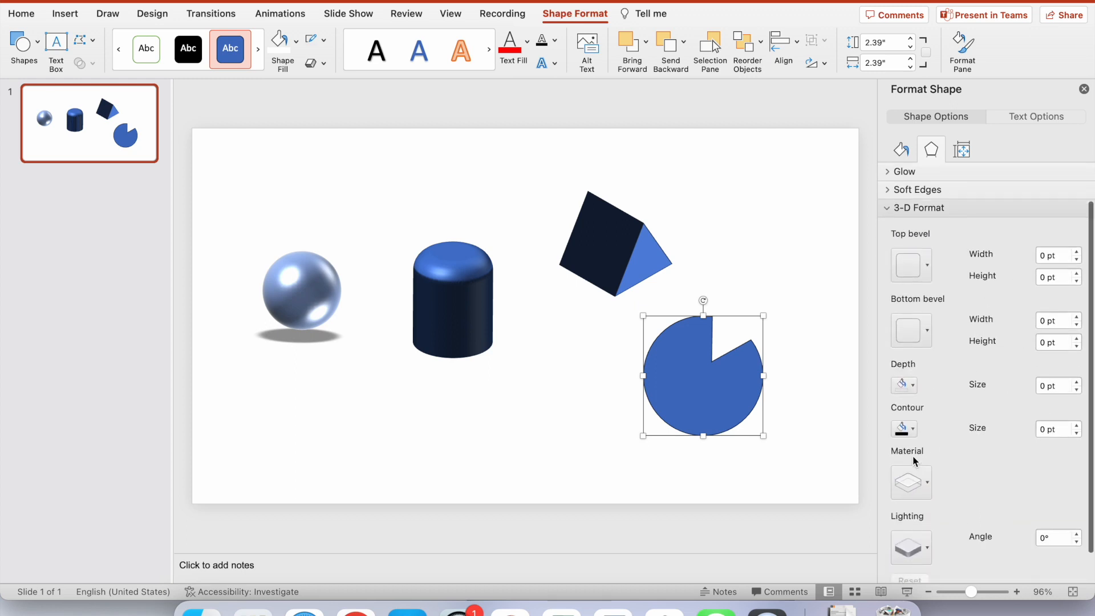
pyautogui.moveTo(1059, 376); pyautogui.dragTo(1031, 378)
pyautogui.write('4 cm')
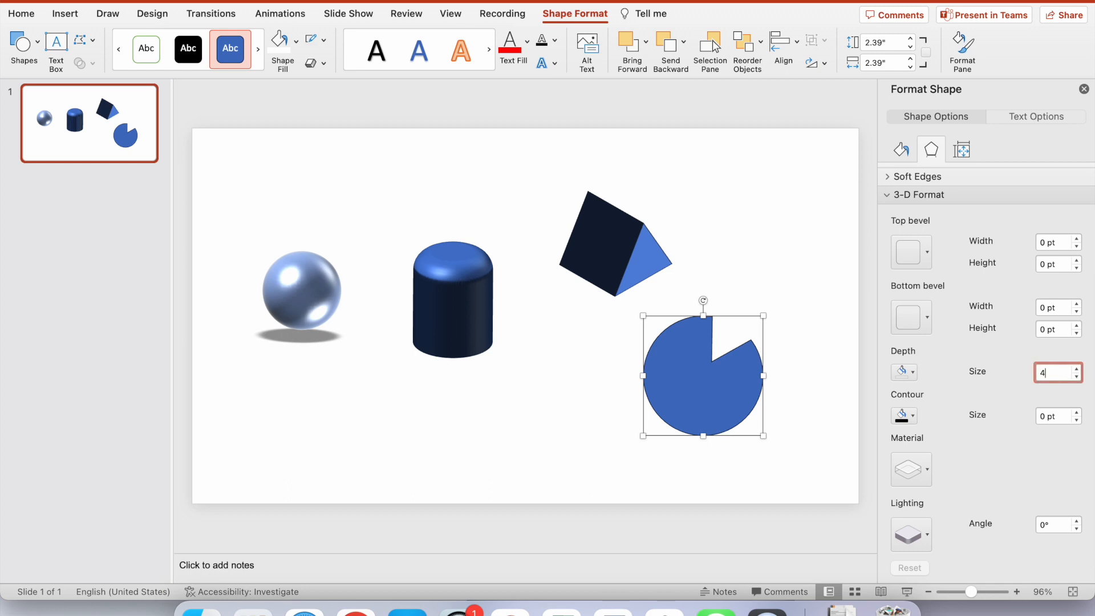
pyautogui.press('Return')
# Apply the Parallel 3-D rotation preset with X 315° and Y 35° to the notched disc.
pyautogui.scroll(-10, 971, 427)
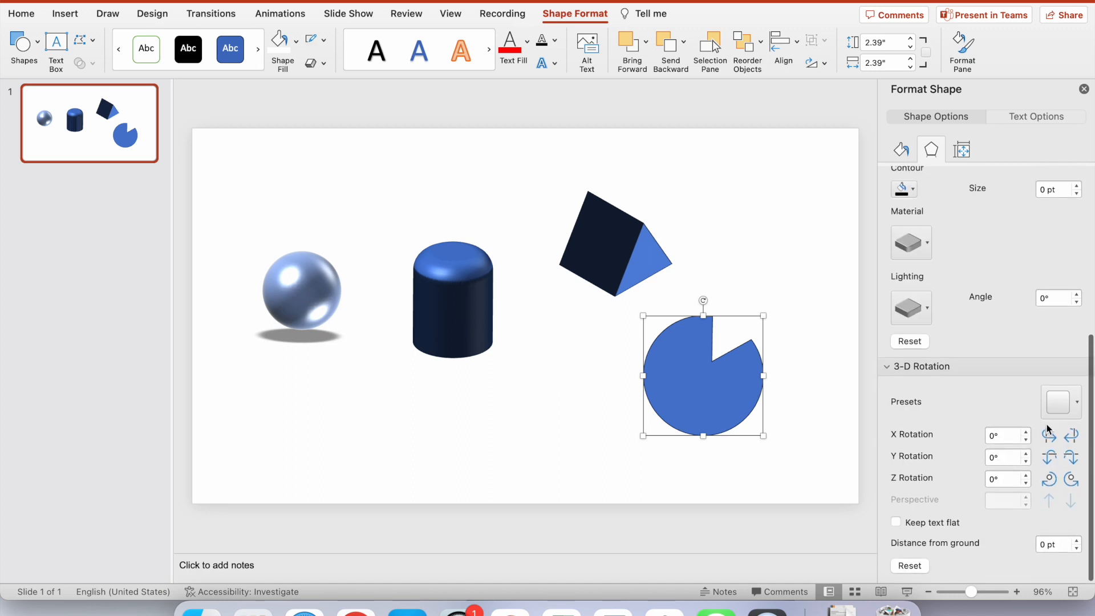
pyautogui.click(1059, 401)
pyautogui.click(1007, 114)
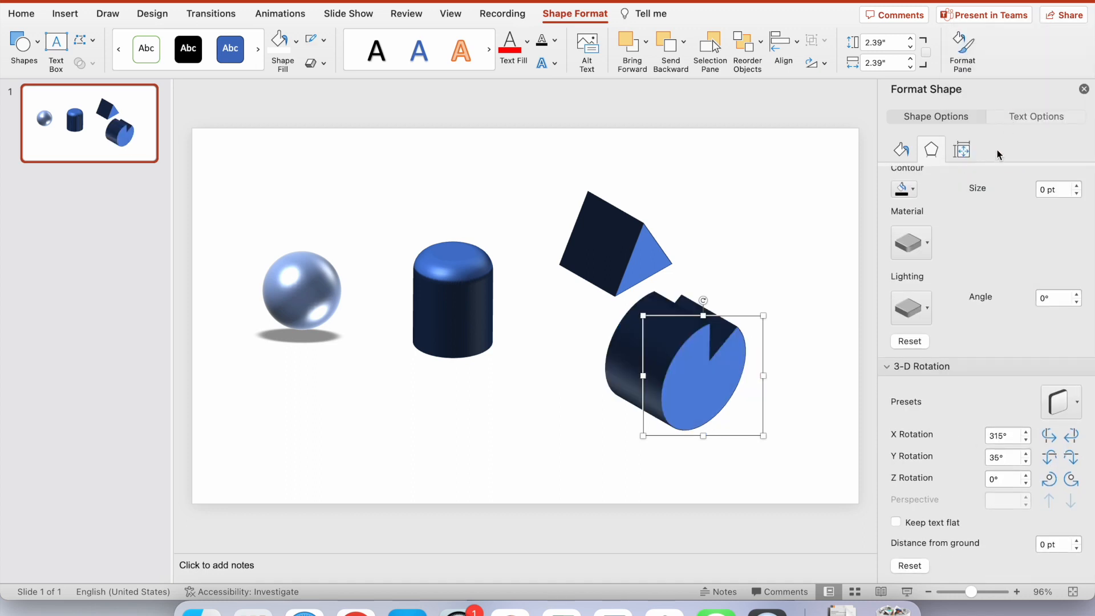
# Rotate the notched disc about its X axis in increments to X 28.4°, Y 11.3° and Z 33.3°.
pyautogui.click(1050, 436)
pyautogui.click(1072, 437)
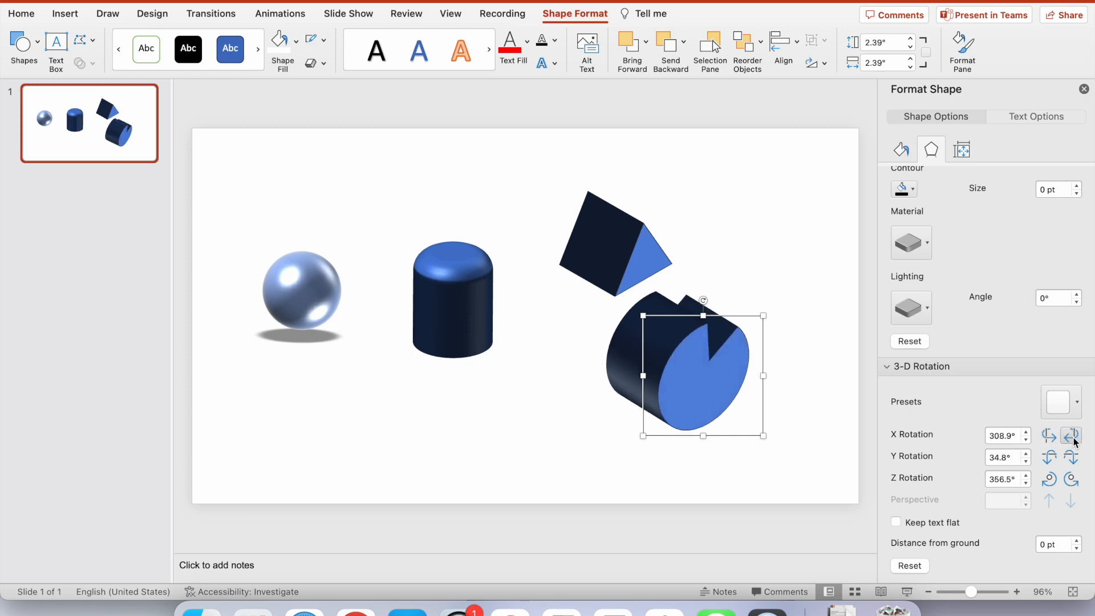
pyautogui.click(1075, 438)
pyautogui.click(1075, 438)
pyautogui.click(1075, 438)
pyautogui.click(1075, 438)
pyautogui.click(1075, 438)
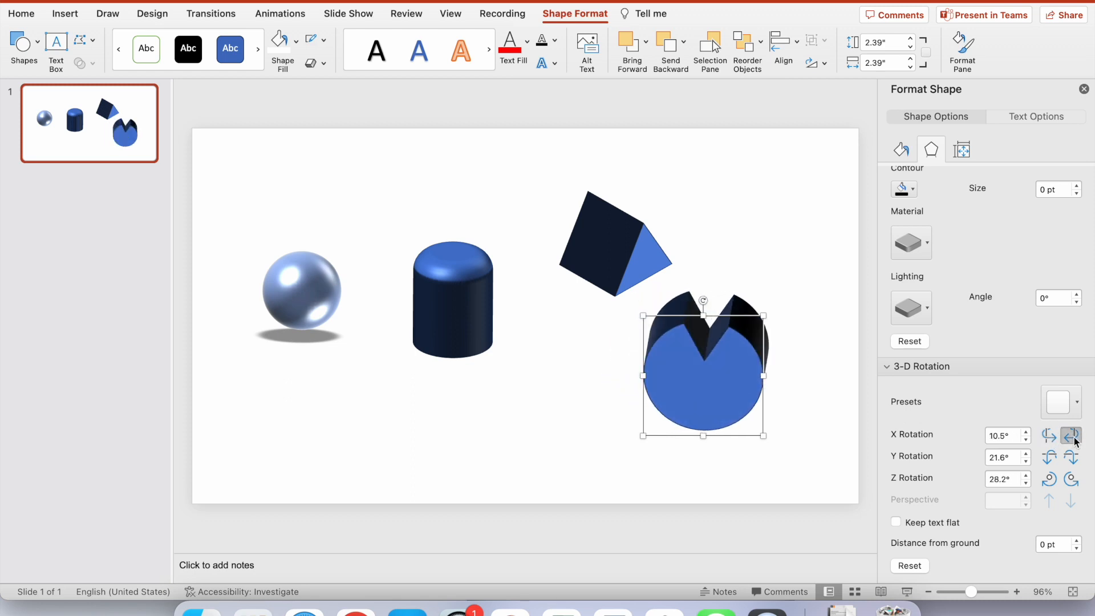
pyautogui.click(1075, 438)
pyautogui.click(1075, 438)
pyautogui.click(1075, 438)
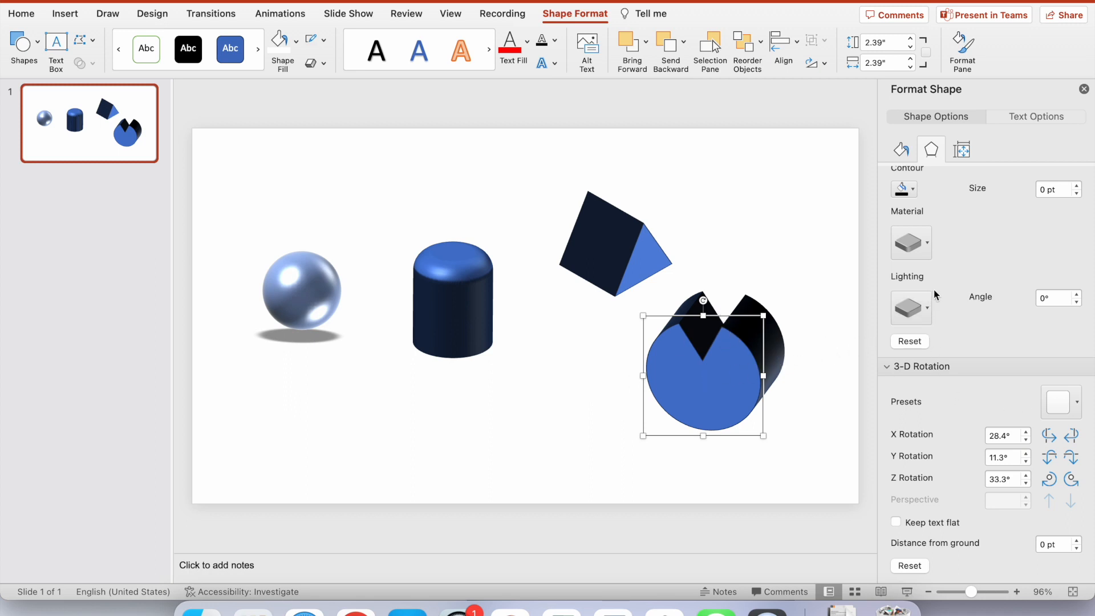
# Apply the fourth Standard material to the notched disc and move it down and left, below the prism.
pyautogui.click(913, 244)
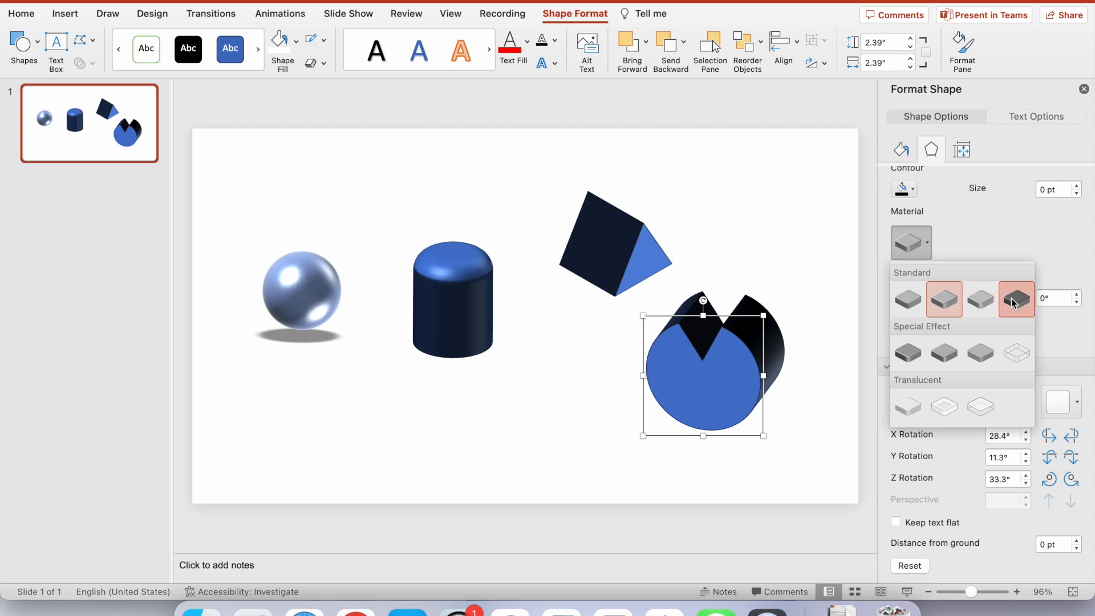
pyautogui.click(1016, 299)
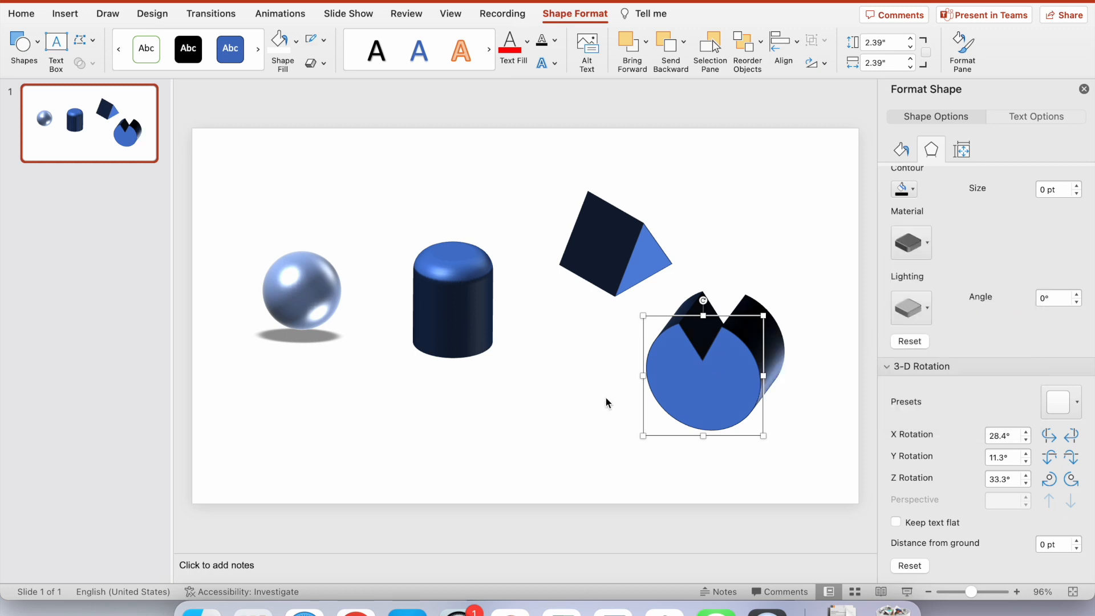
pyautogui.click(901, 151)
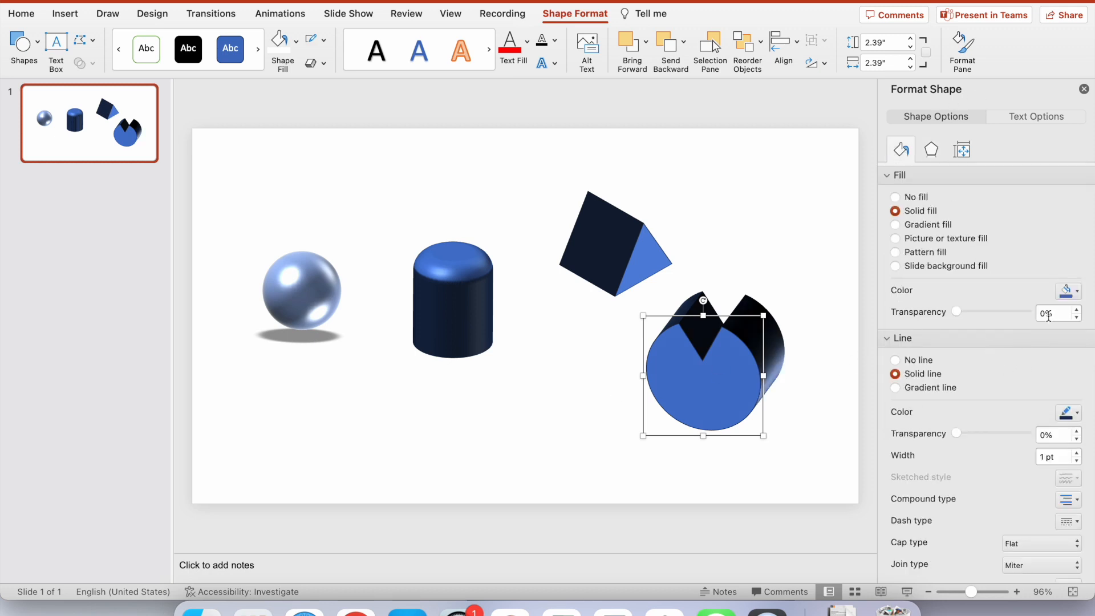
pyautogui.moveTo(718, 374); pyautogui.dragTo(675, 395)
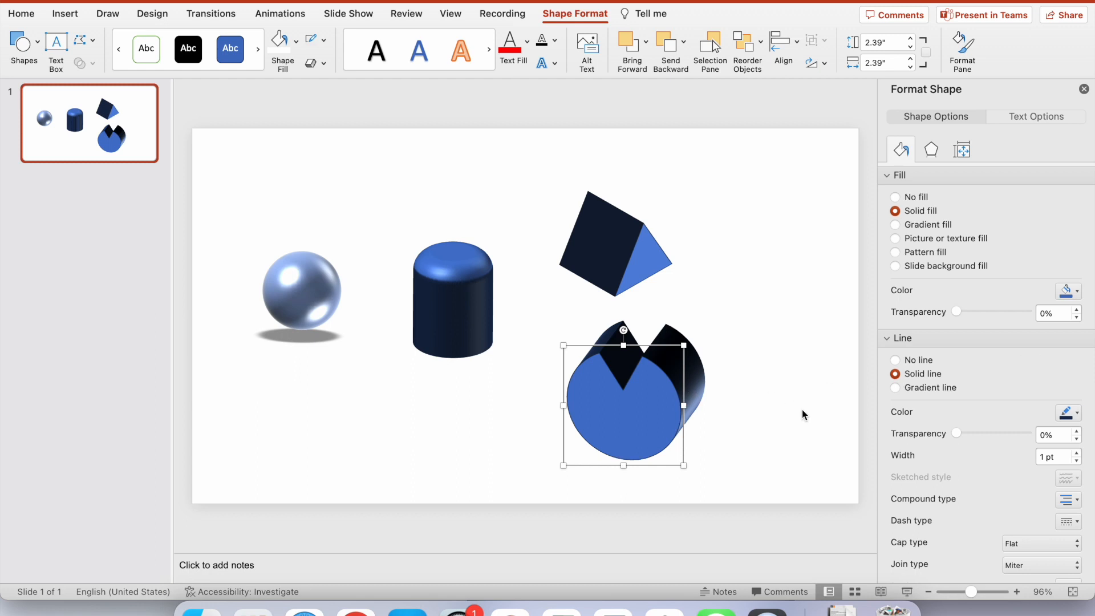
# Set the notched disc's solid fill and outline to light gray theme colors.
pyautogui.click(1069, 293)
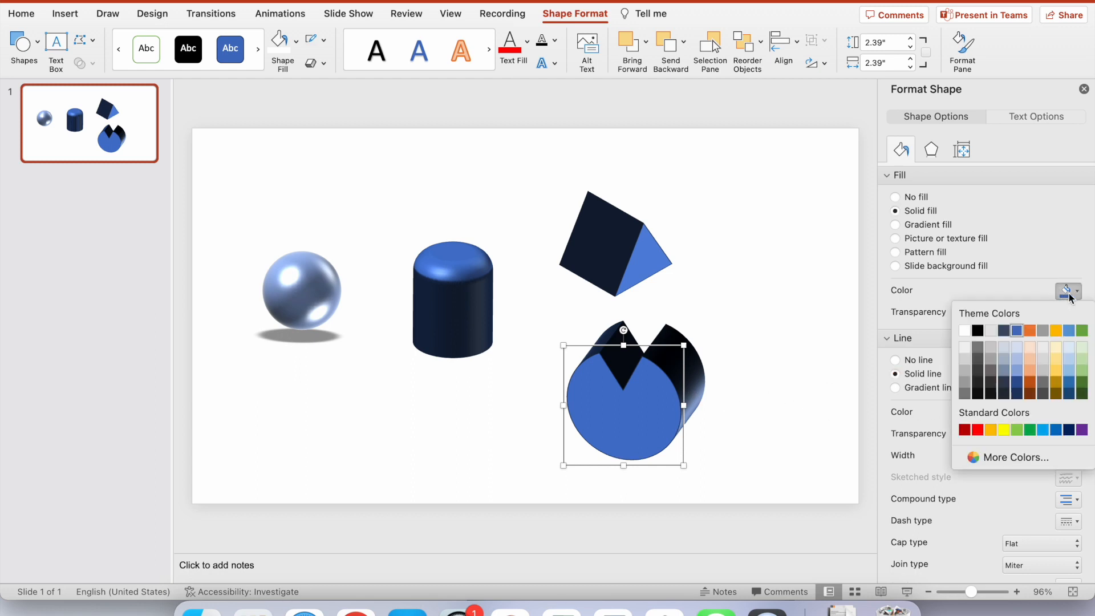
pyautogui.click(1039, 364)
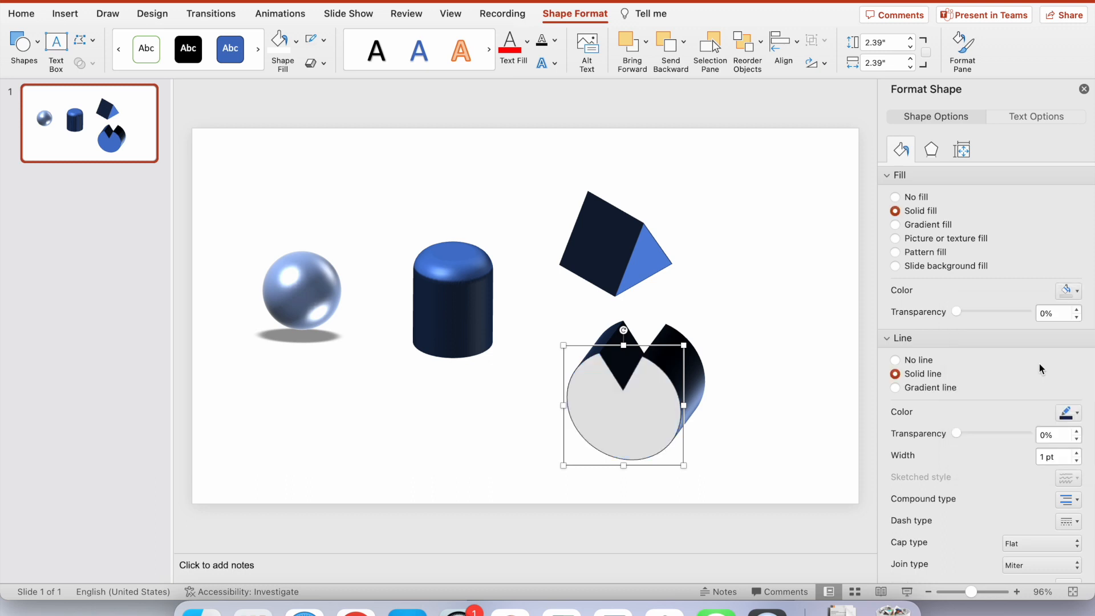
pyautogui.click(1082, 414)
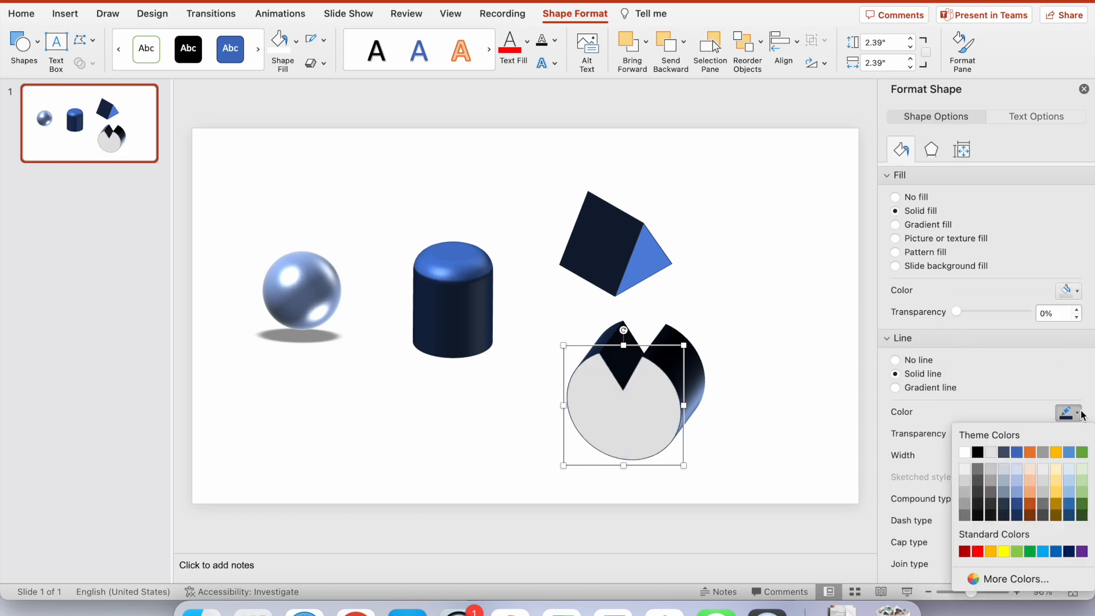
pyautogui.click(1039, 487)
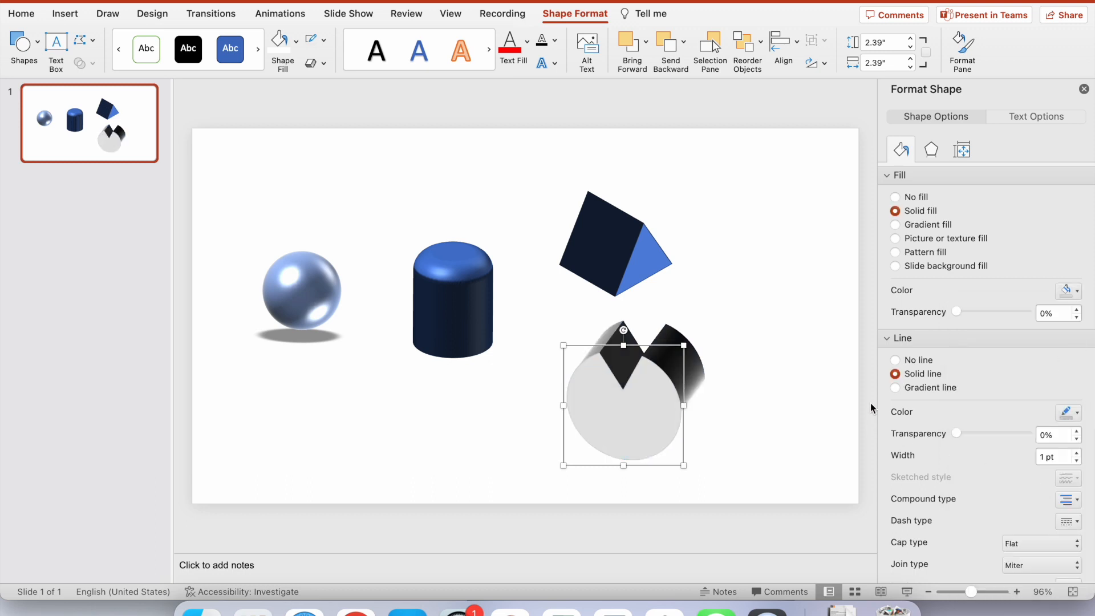
# Move the gray notched disc to the right and lower the prism so both line up in a row with the sphere and cylinder.
pyautogui.moveTo(651, 420); pyautogui.dragTo(704, 401)
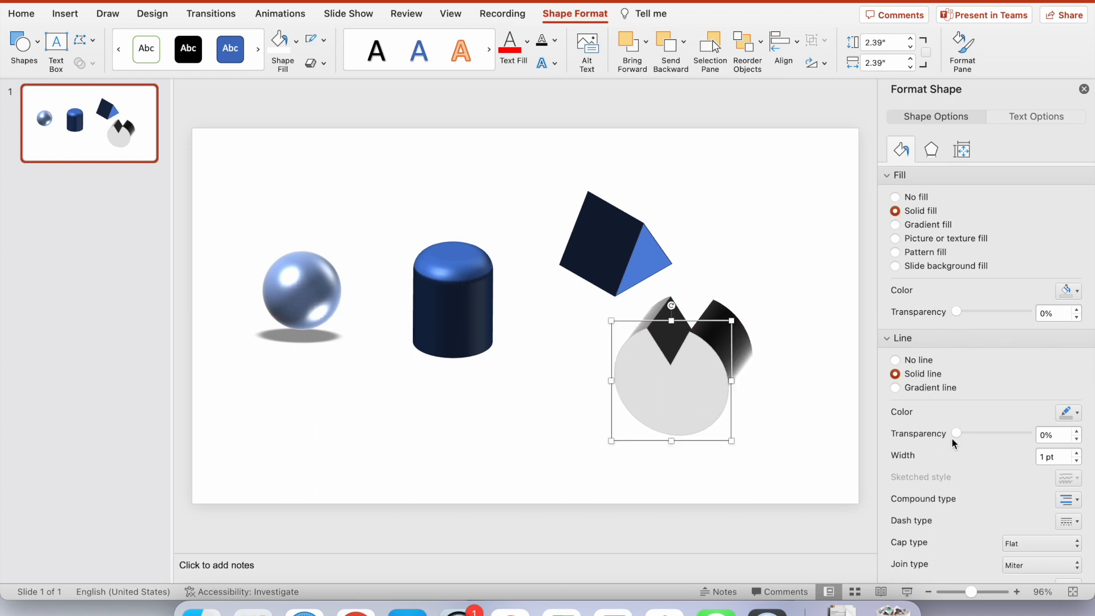
pyautogui.click(766, 385)
pyautogui.click(615, 403)
pyautogui.moveTo(615, 403); pyautogui.dragTo(706, 401)
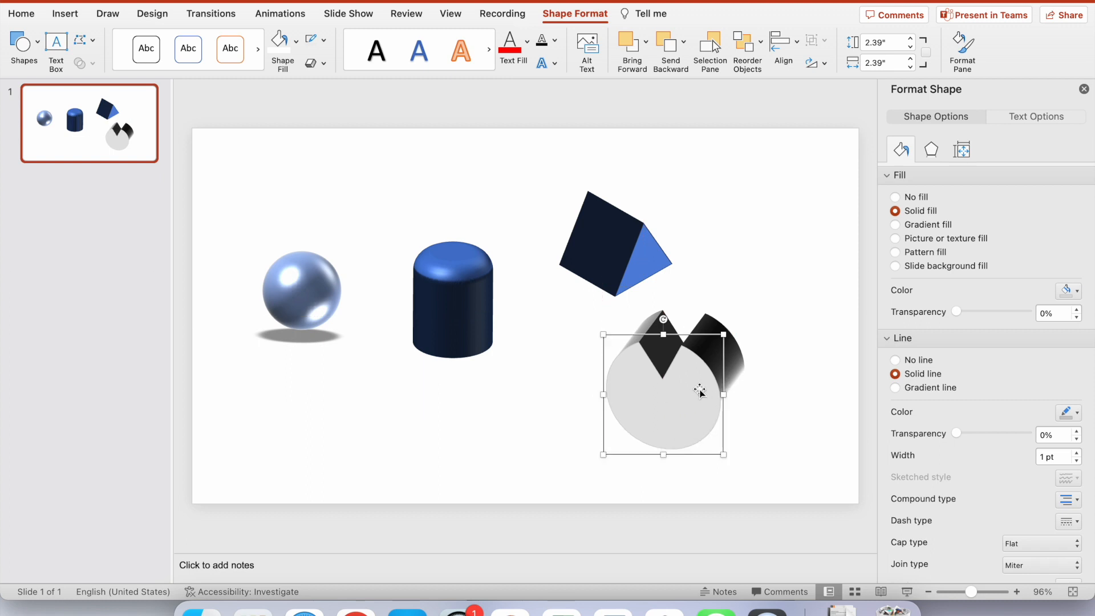
pyautogui.click(346, 188)
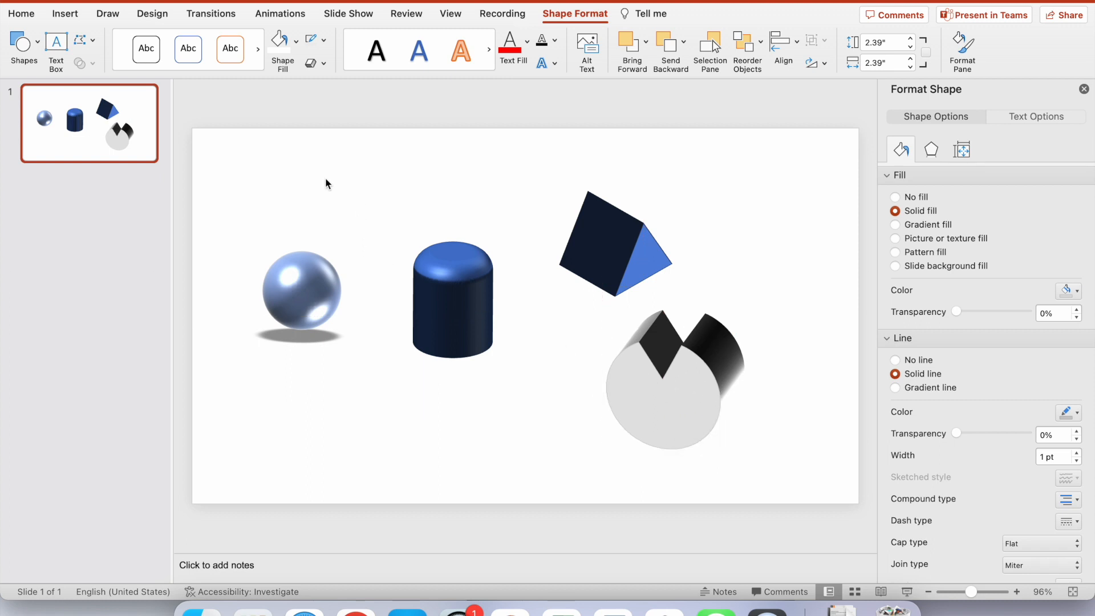
pyautogui.click(279, 292)
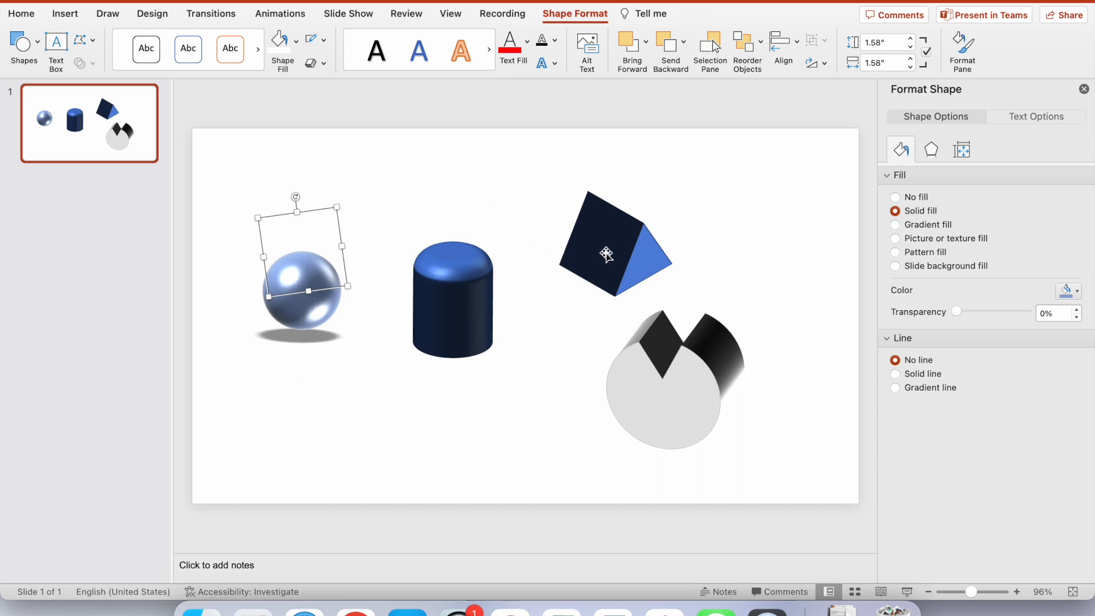
pyautogui.moveTo(687, 392); pyautogui.dragTo(734, 357)
pyautogui.moveTo(608, 252); pyautogui.dragTo(575, 309)
pyautogui.moveTo(743, 365); pyautogui.dragTo(752, 349)
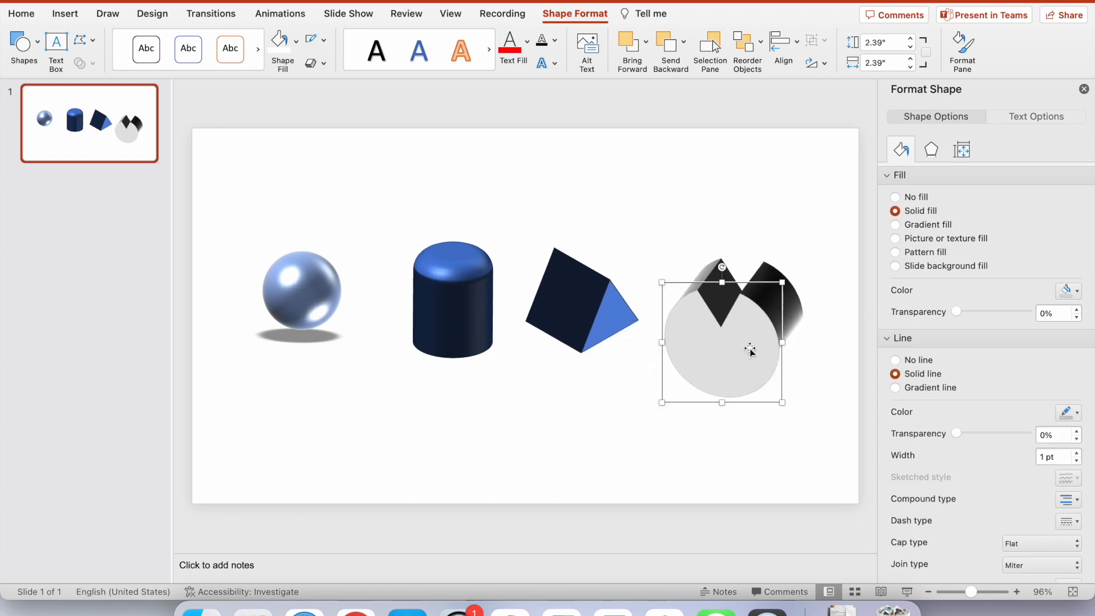